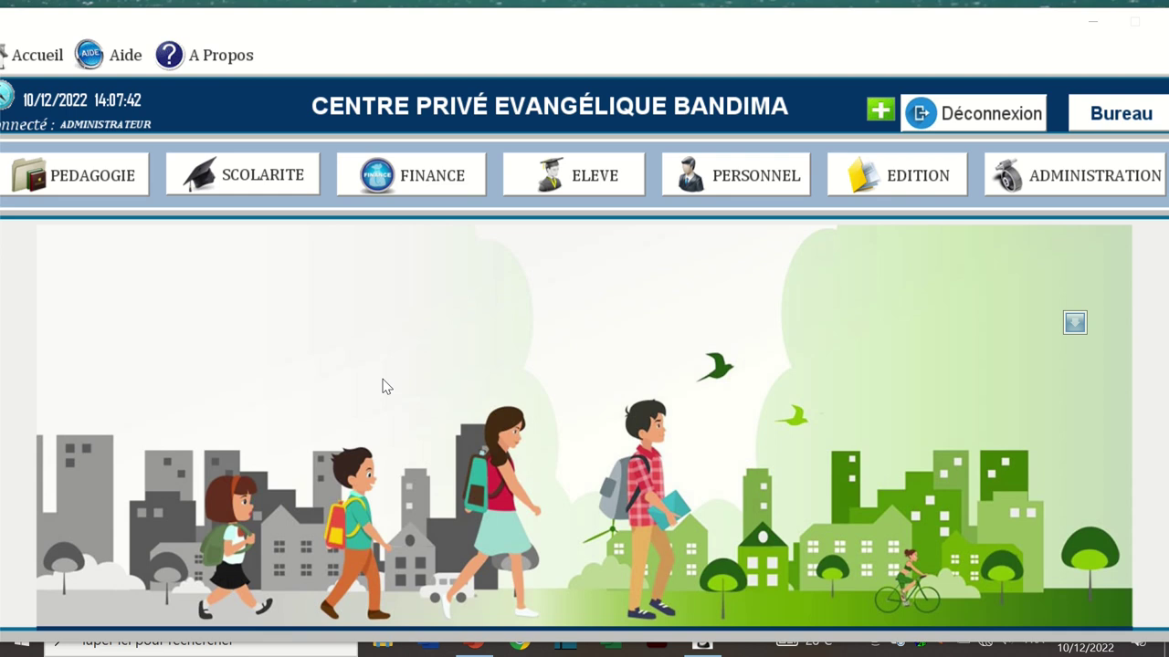
Download the Excel template from the Importation form under Dossier Elève and maximize the opened modeleliste workbook
click(575, 188)
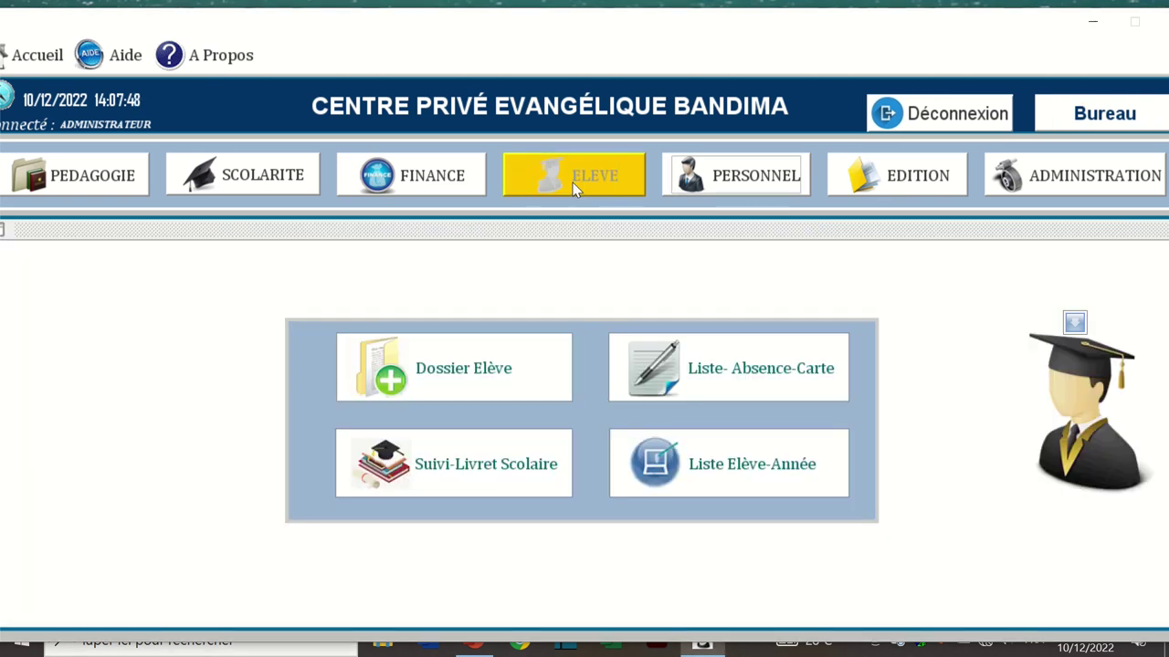
click(448, 373)
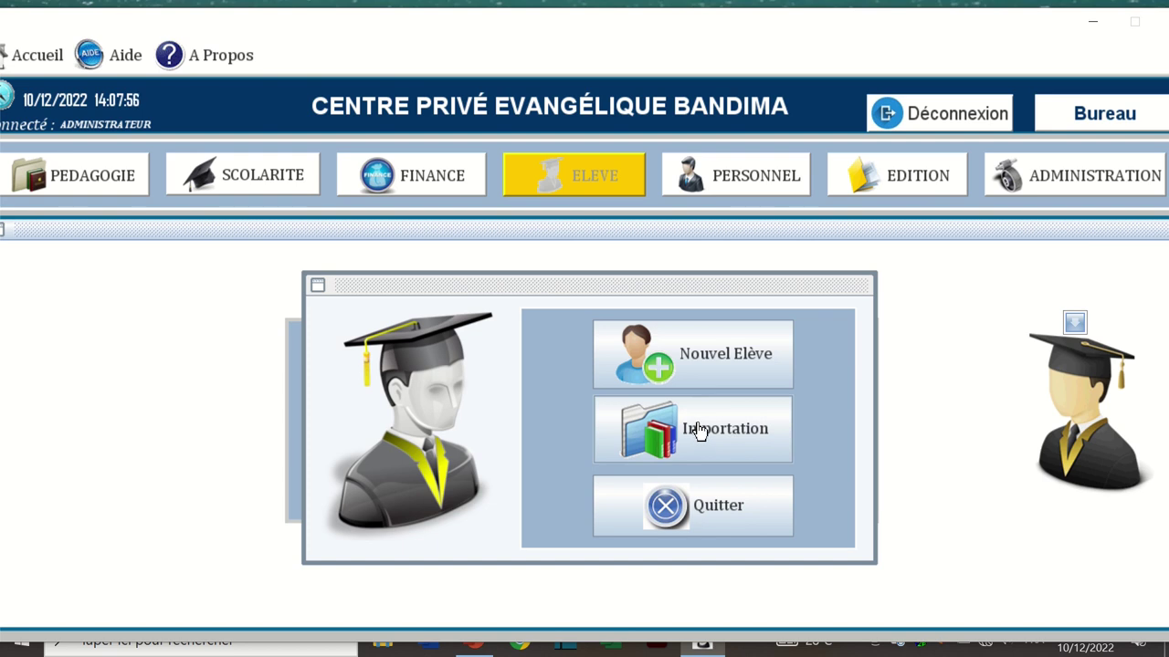
click(699, 432)
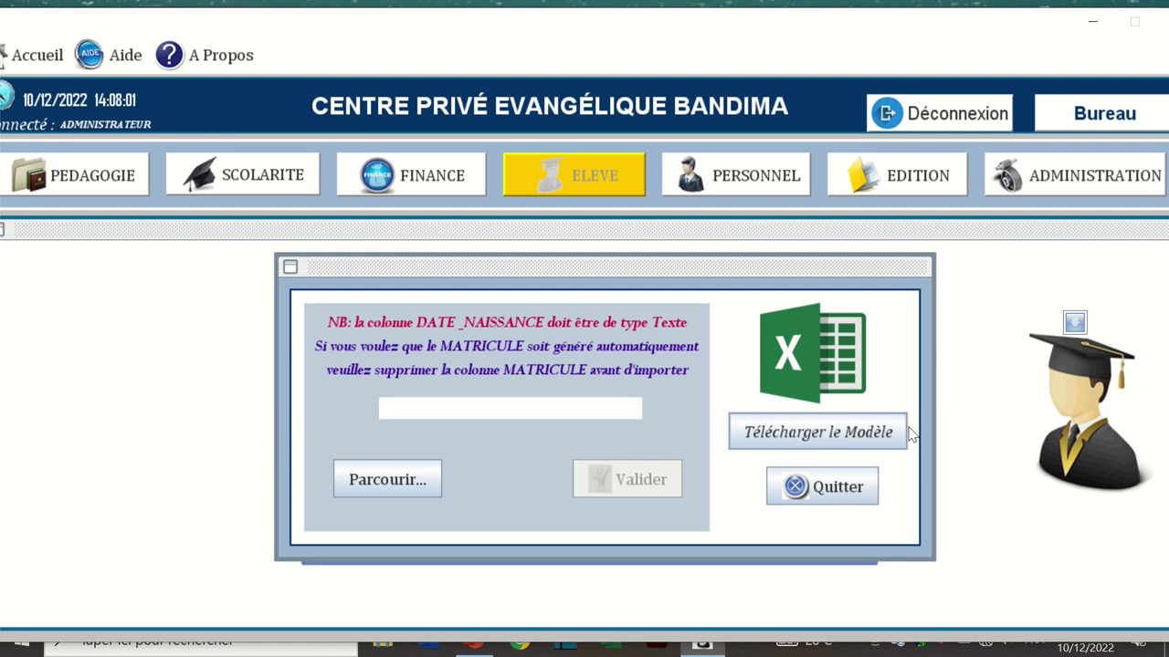
click(797, 438)
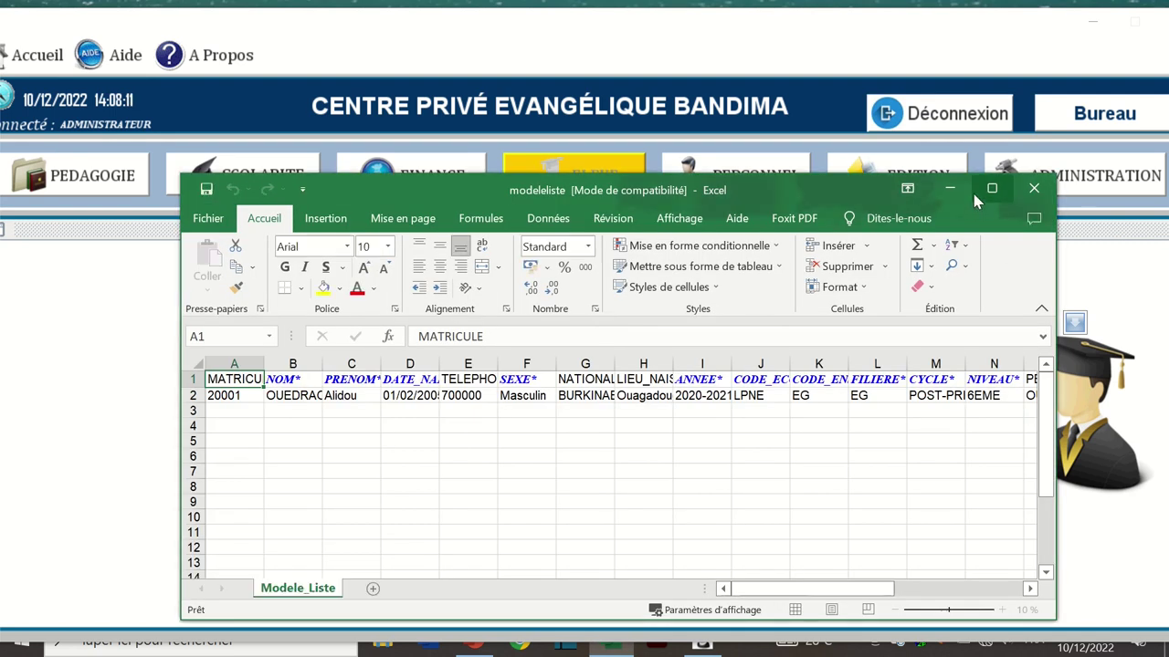
click(992, 188)
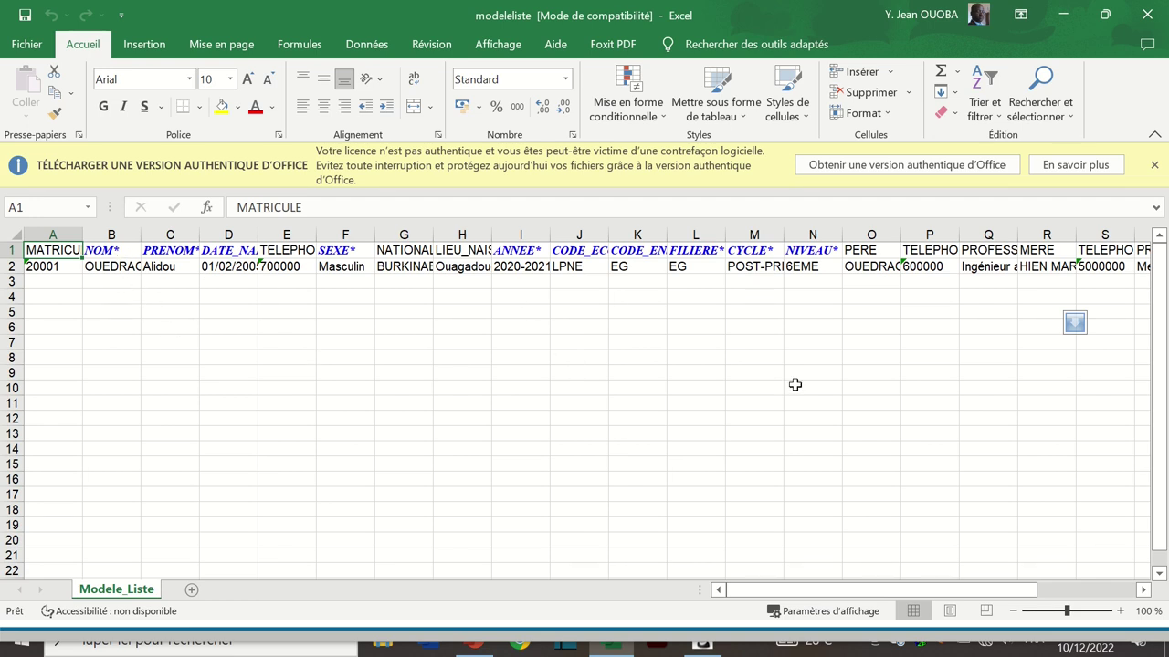
Delete the entire MATRICULE column from the Modele_Liste sheet
click(56, 231)
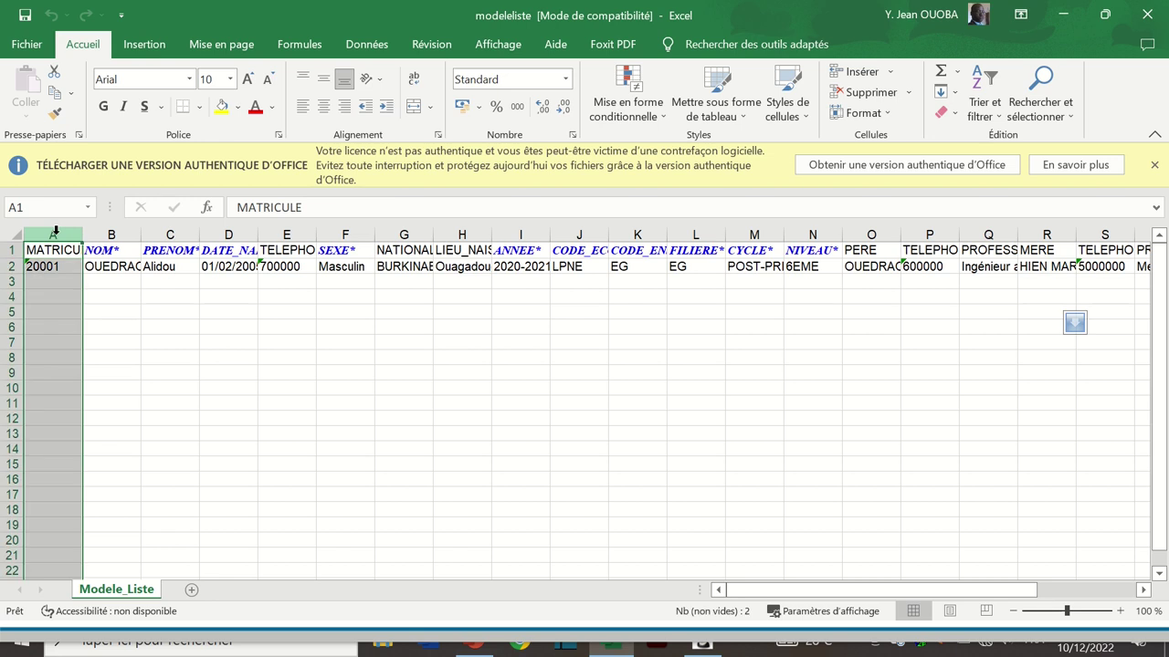
right_click(57, 235)
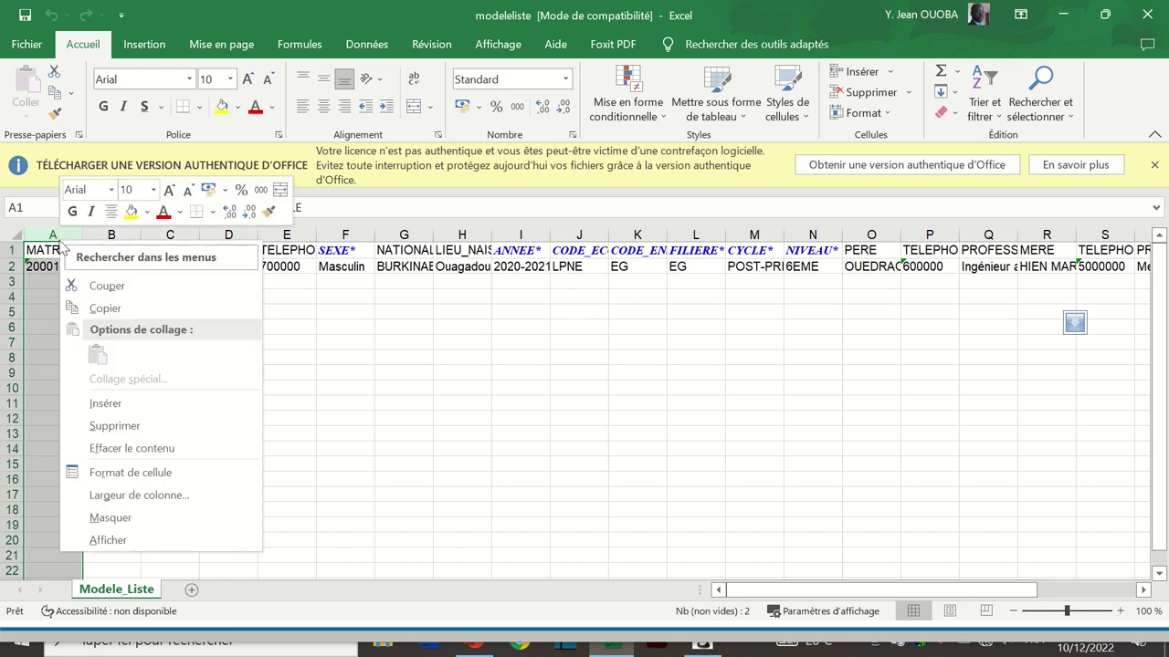
click(113, 425)
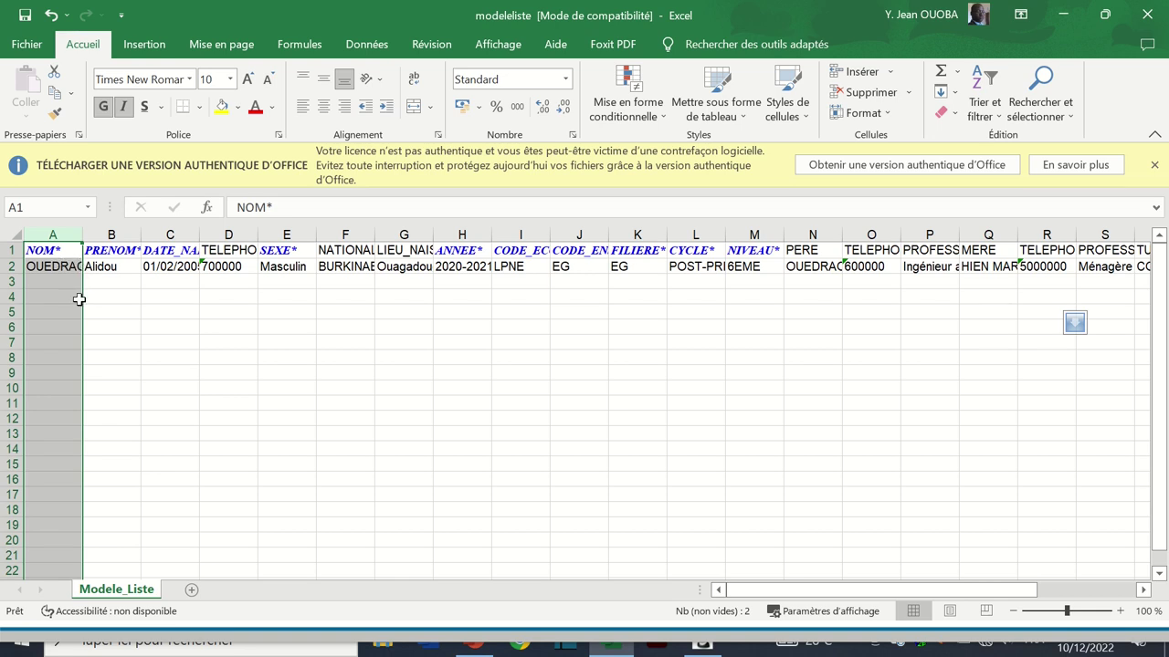
click(67, 283)
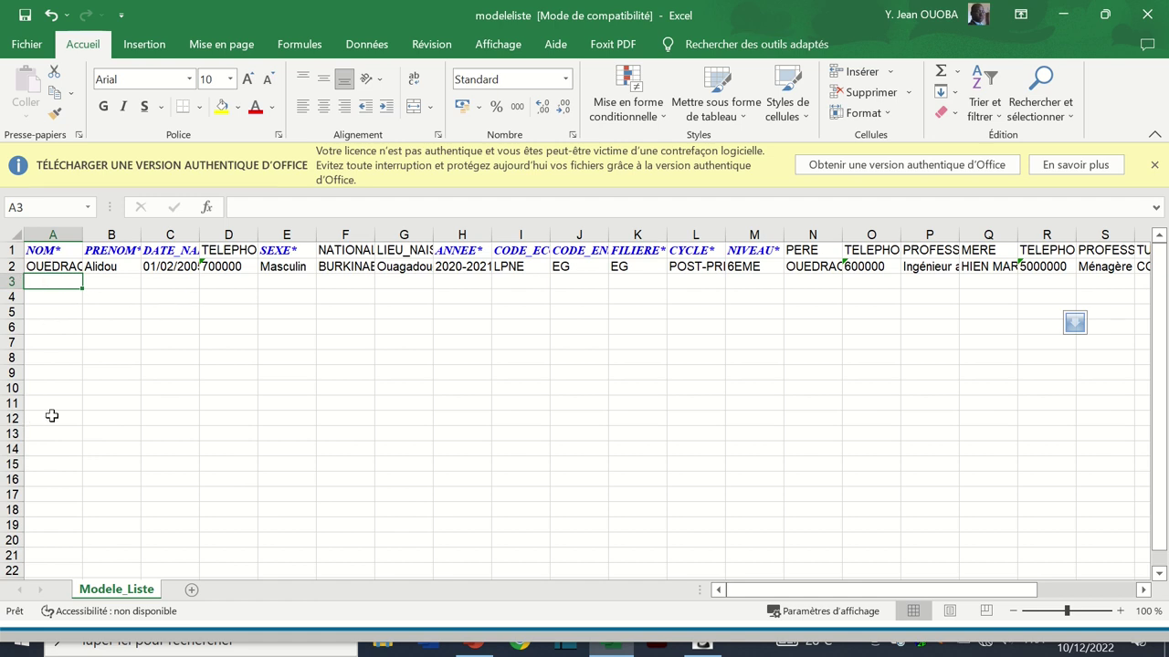
Switch to the LISTE workbook with the 6ème C_2022-2023 class list
key(alt+Tab)
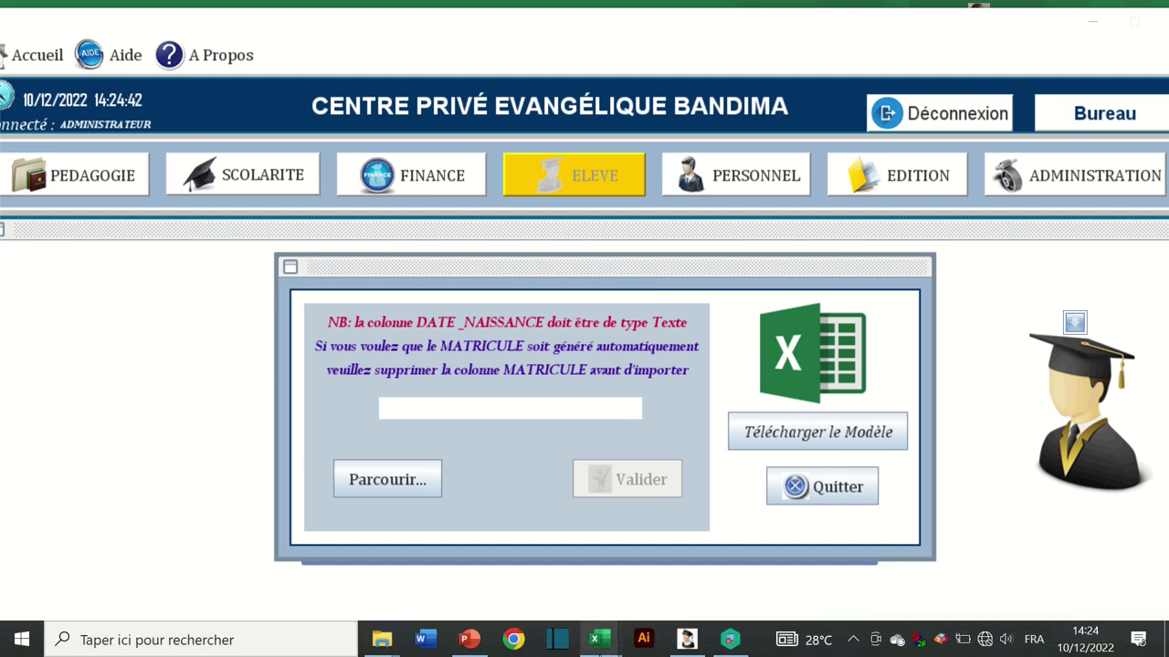
mouse_move(619, 639)
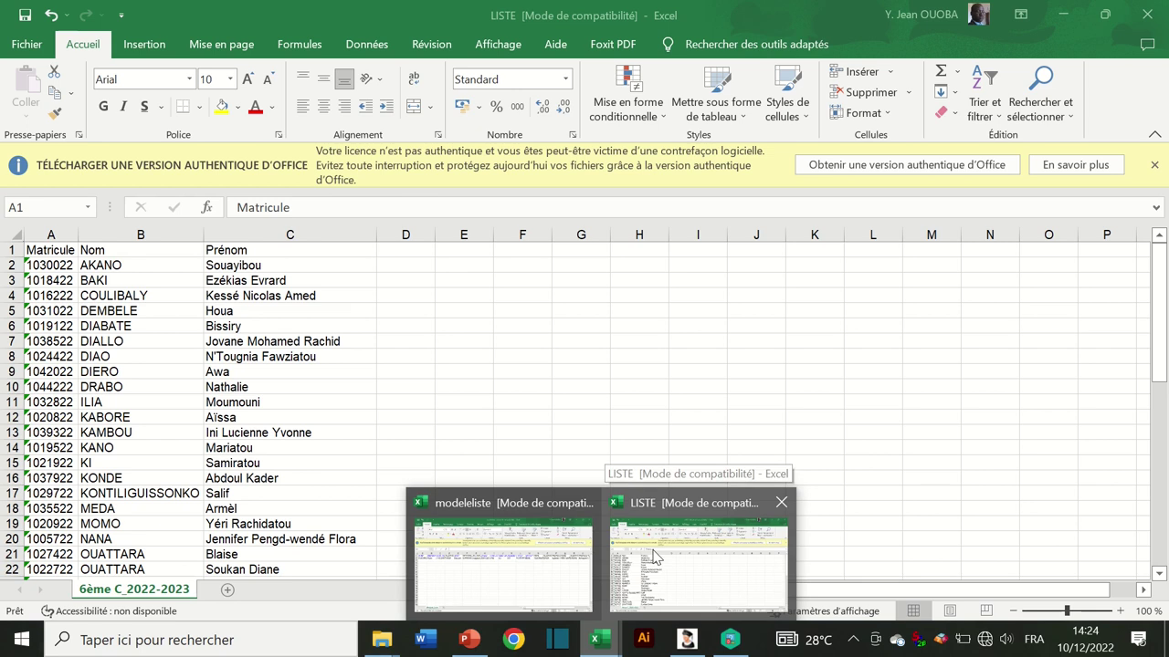
click(637, 568)
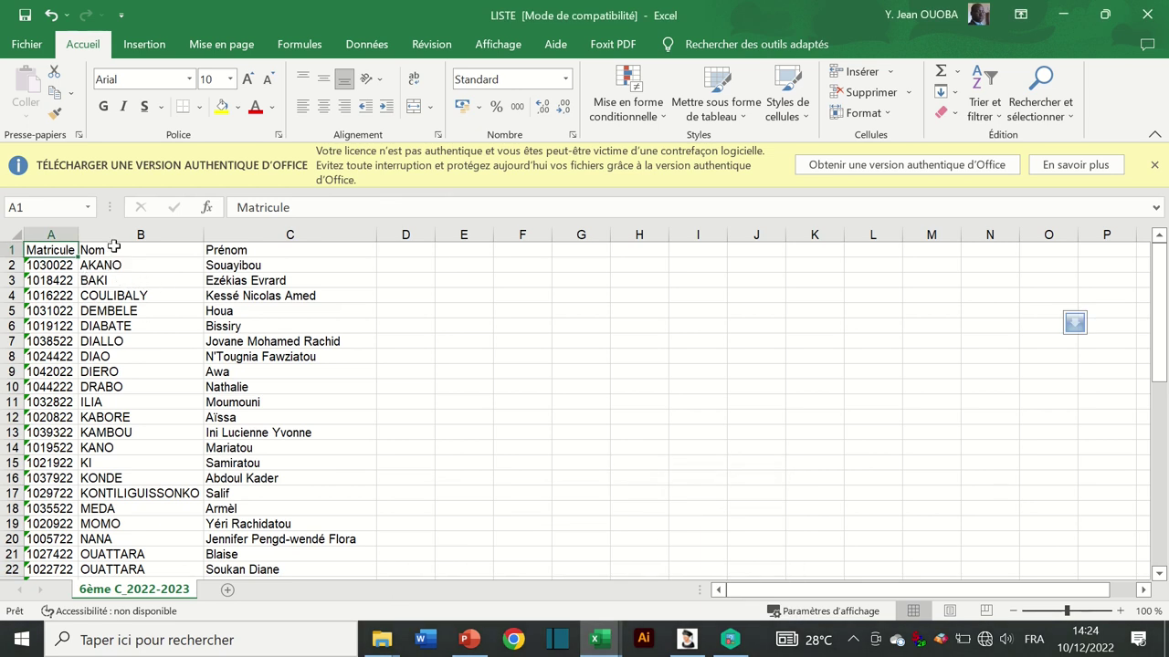
click(424, 262)
click(482, 263)
click(537, 264)
click(600, 272)
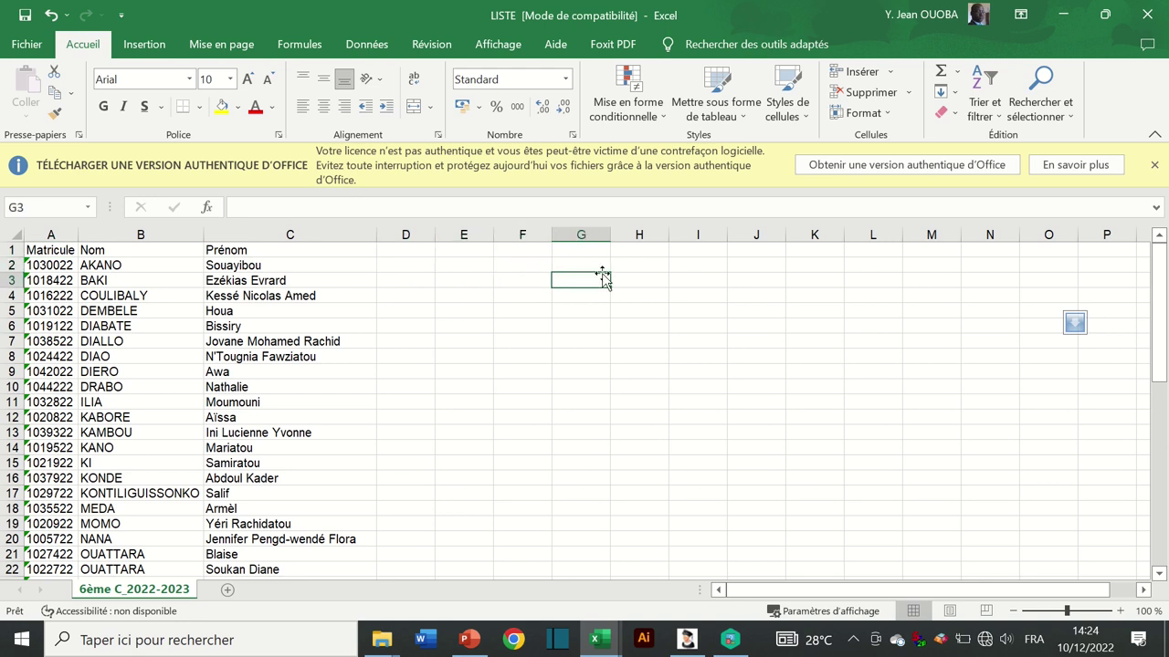
click(261, 267)
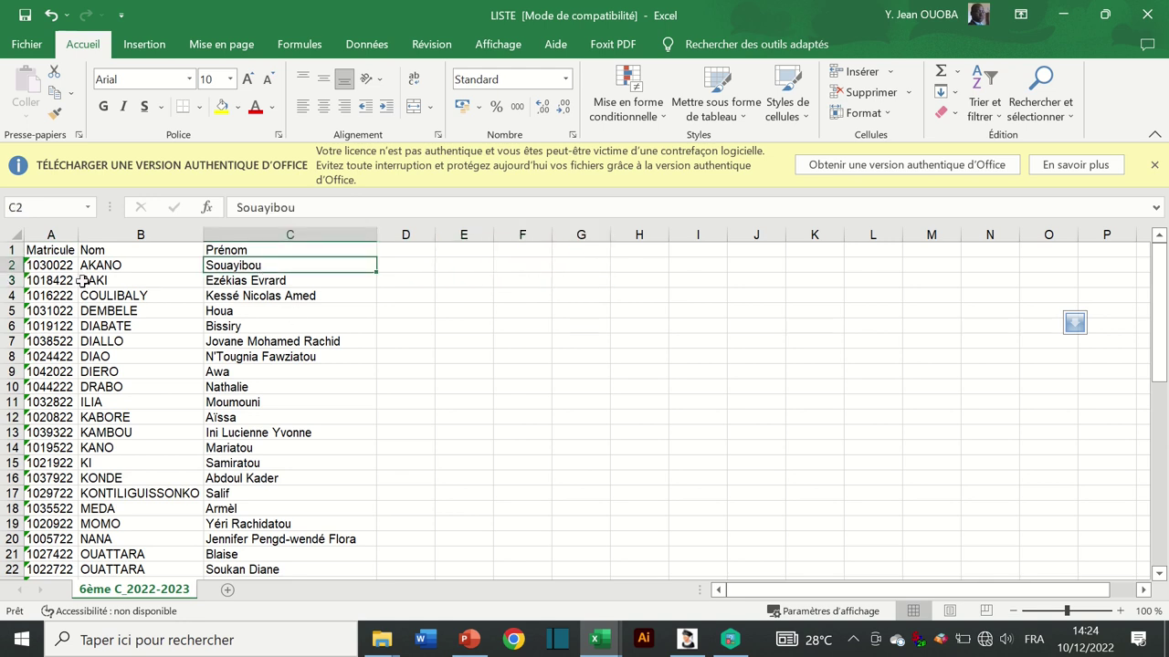
Copy the students' last and first names in B2:C19 of the 6ème C_2022-2023 sheet
click(118, 263)
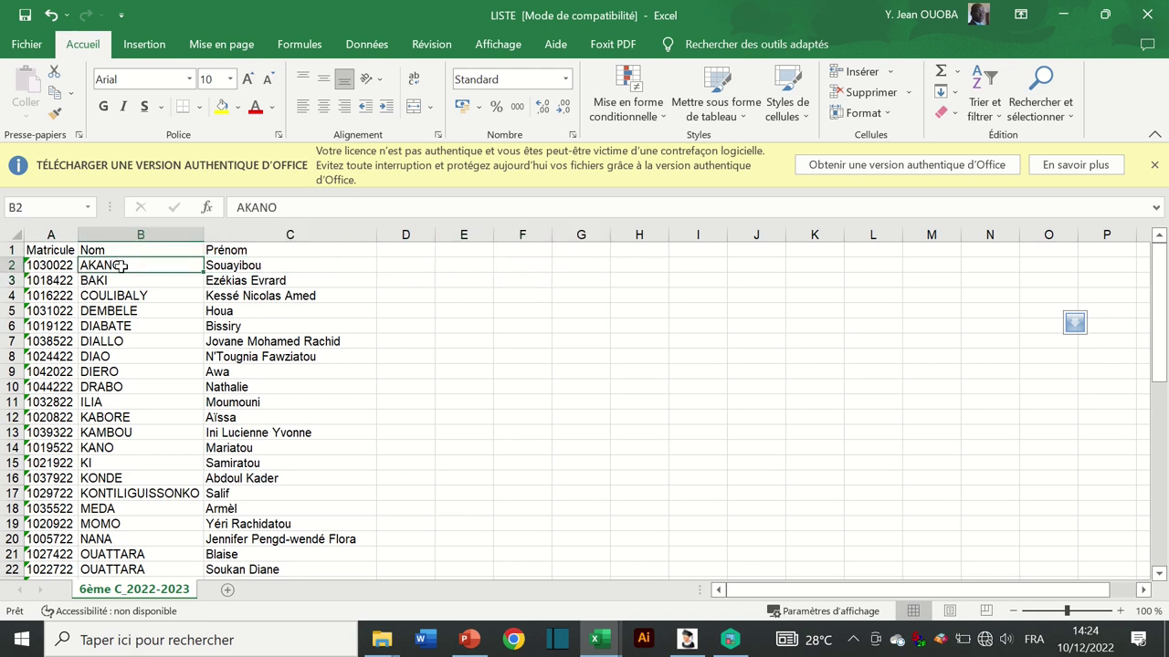
drag(124, 265, 290, 527)
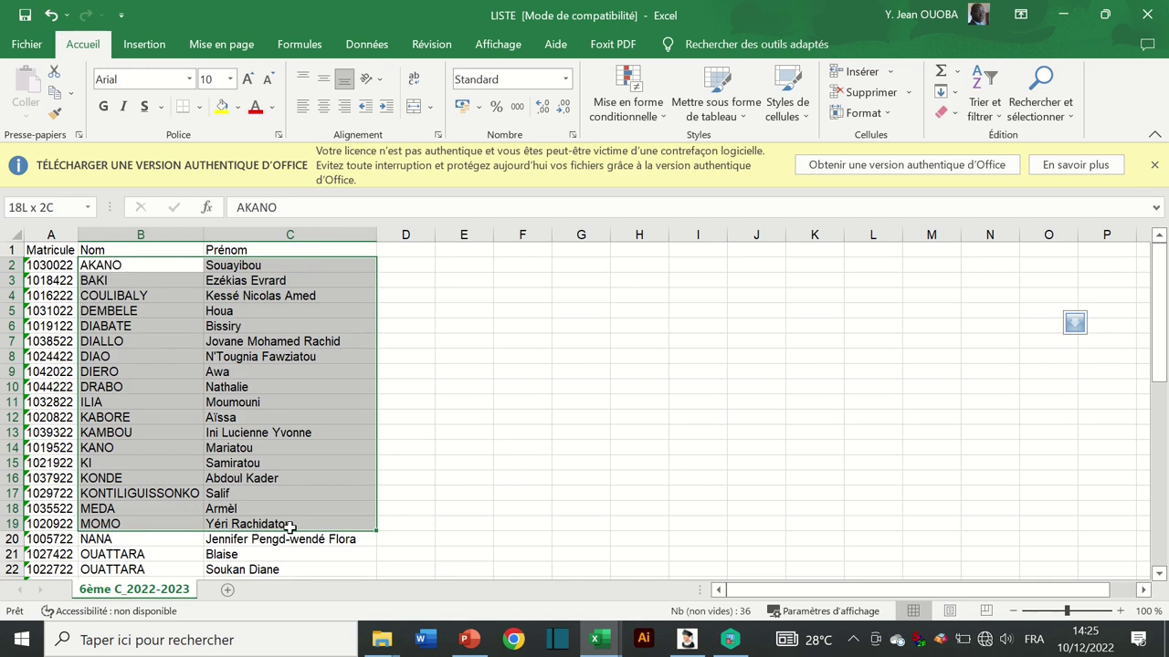
mouse_move(290, 526)
mouse_down()
mouse_move(292, 555)
mouse_move(292, 511)
mouse_up()
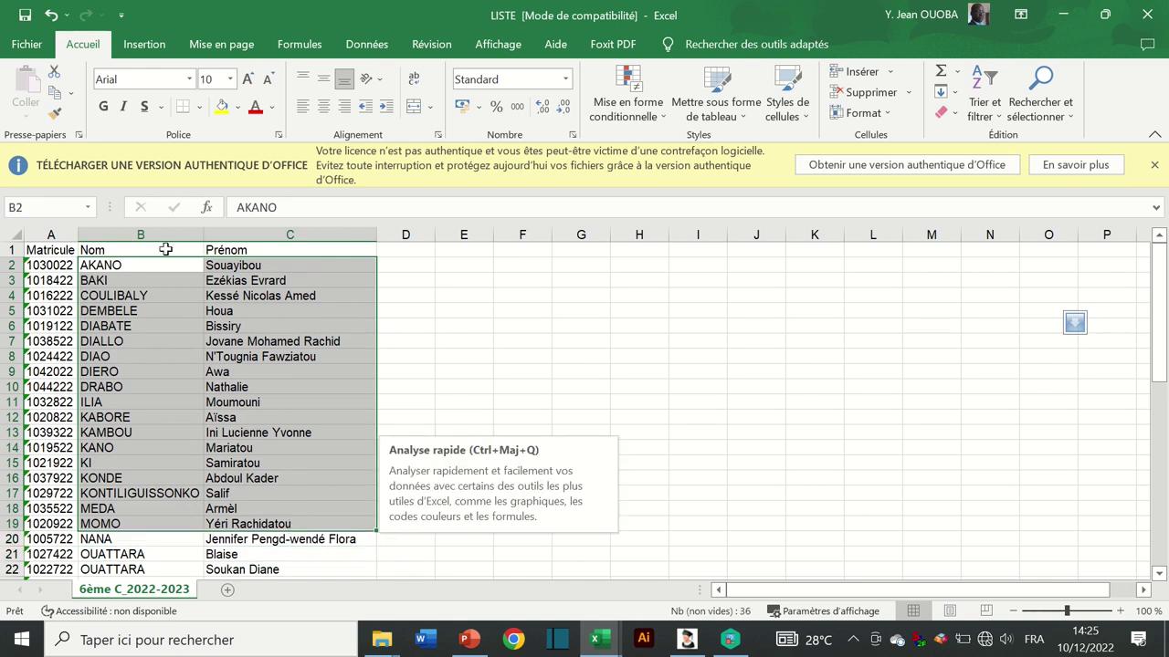
right_click(223, 304)
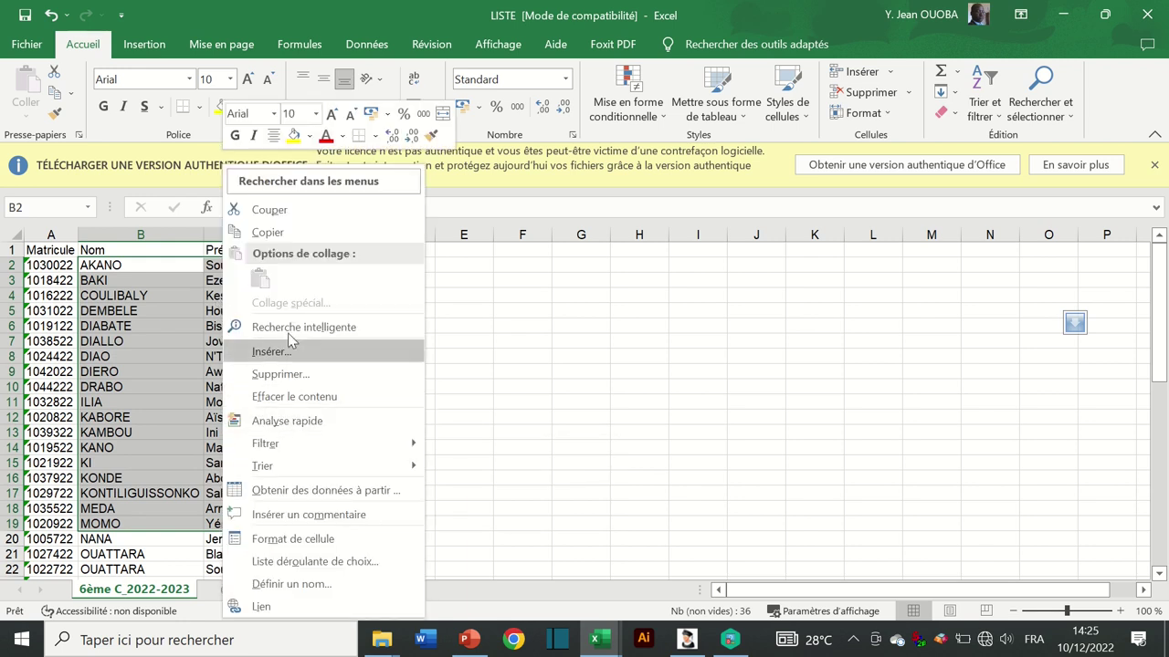
click(267, 232)
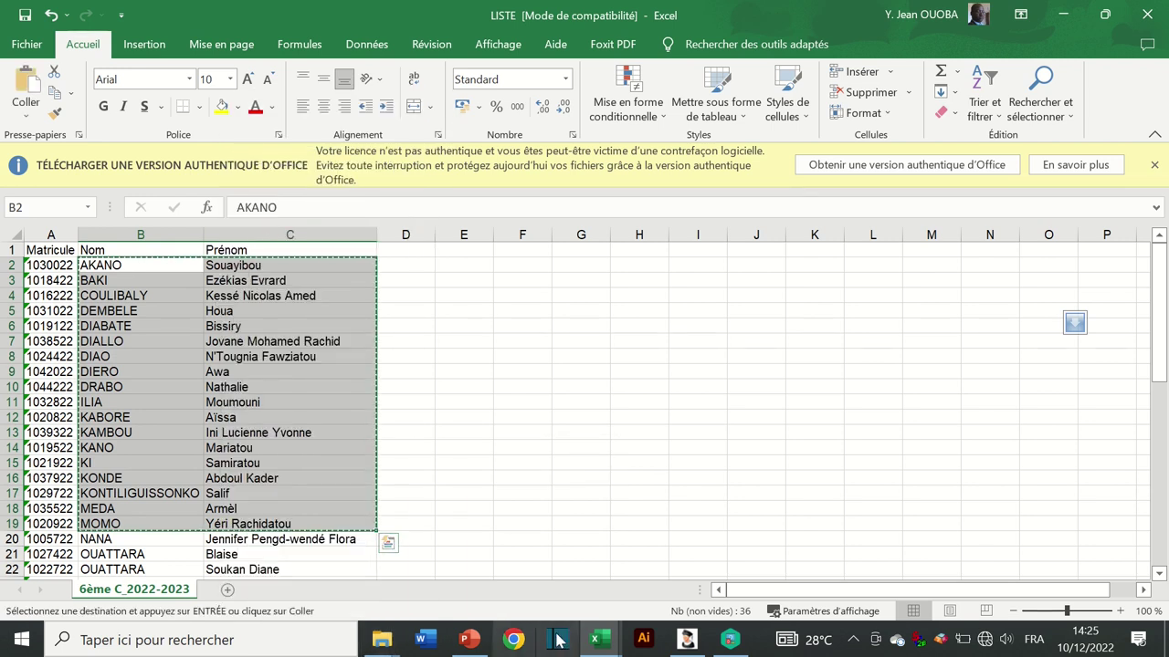
Paste the copied names as values into the modeleliste workbook, starting at cell A3 below the example row
click(595, 640)
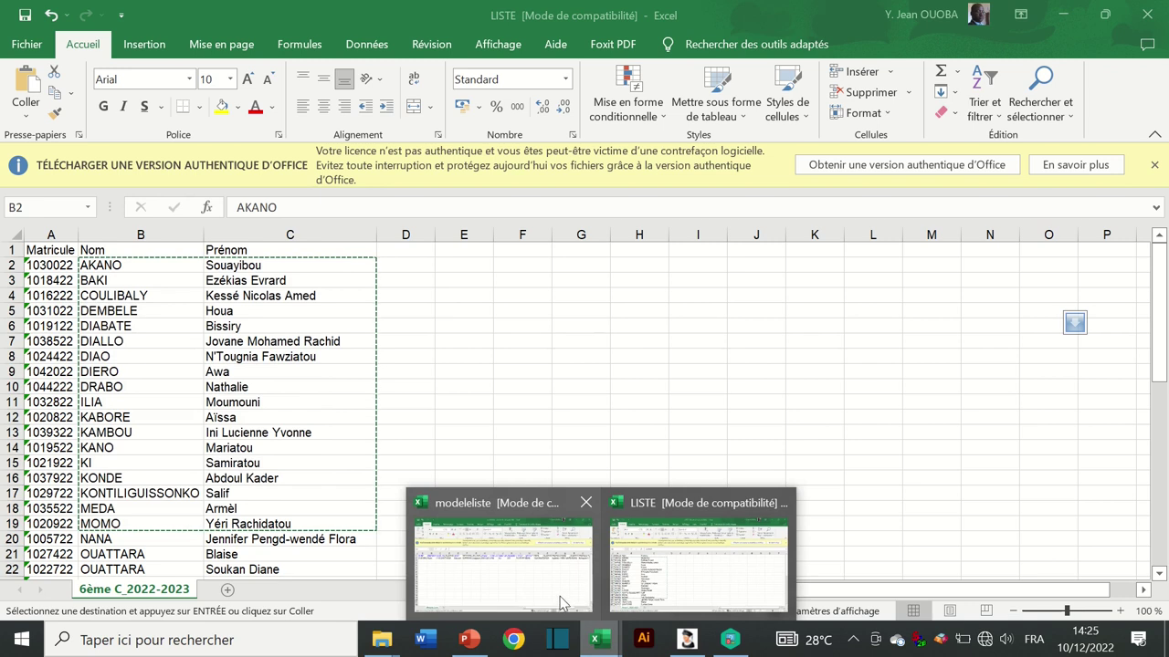
click(492, 548)
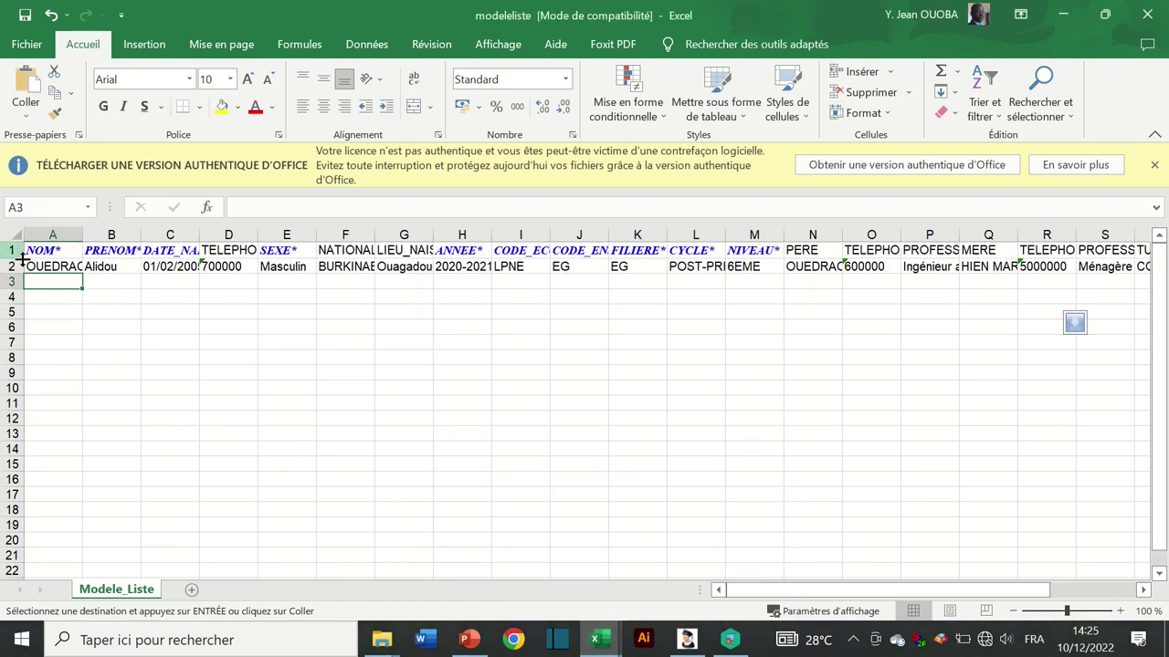
click(52, 295)
click(51, 283)
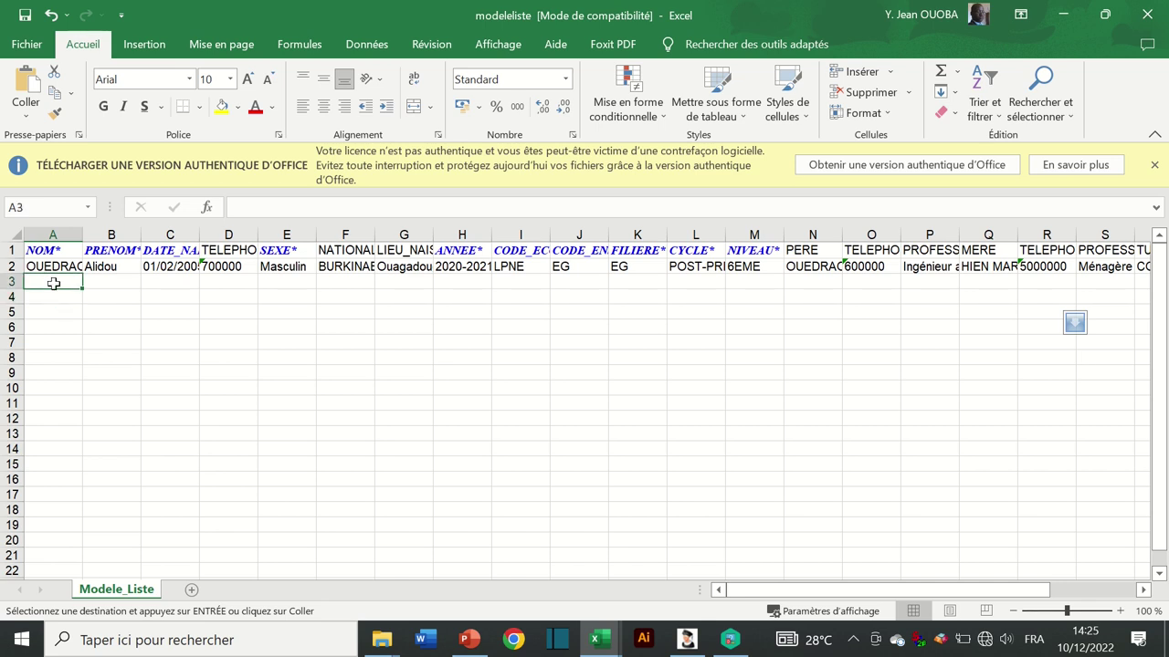
click(39, 127)
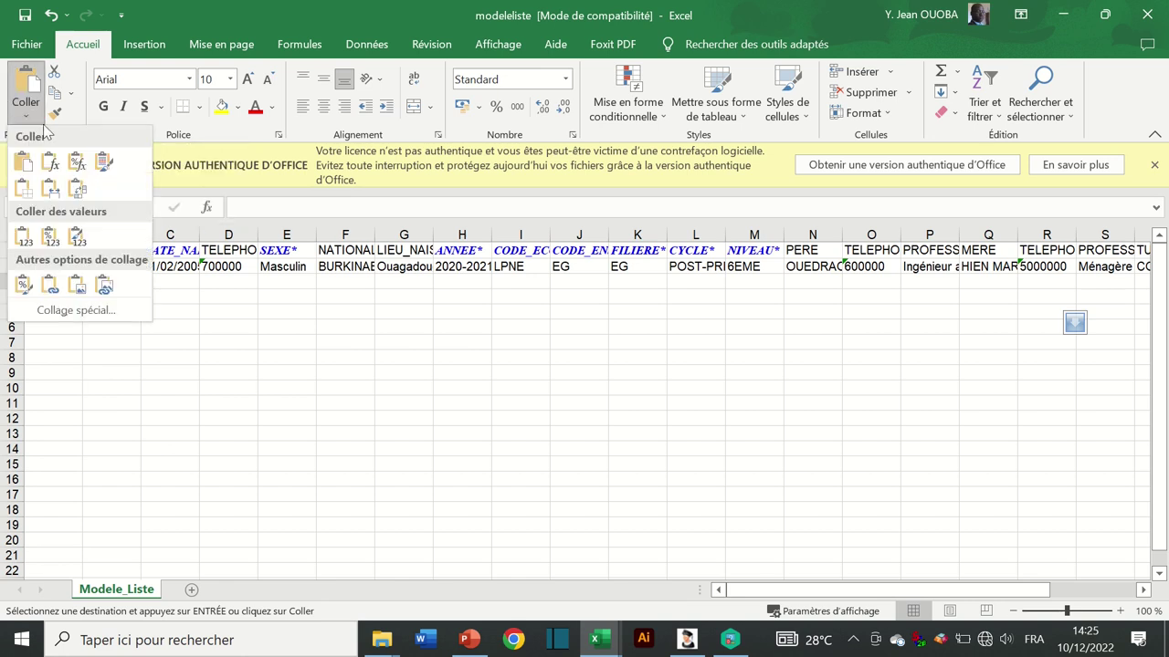
click(24, 239)
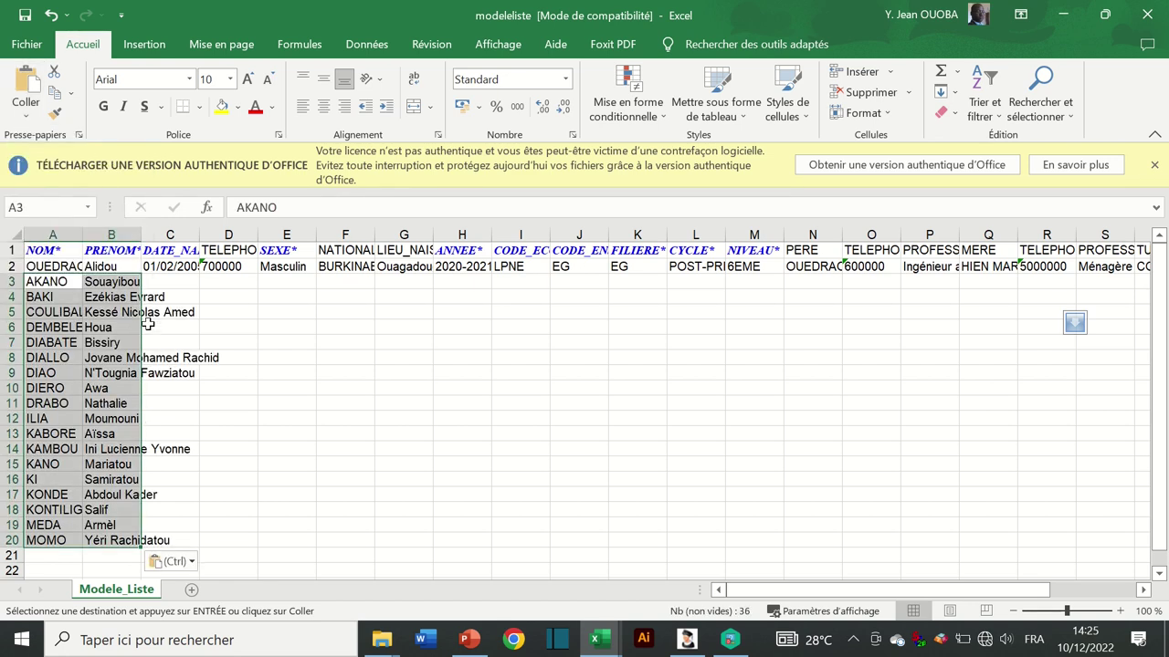
Auto-fit the widths of the NOM, PRENOM and DATE_NAISSANCE columns to their contents
click(116, 313)
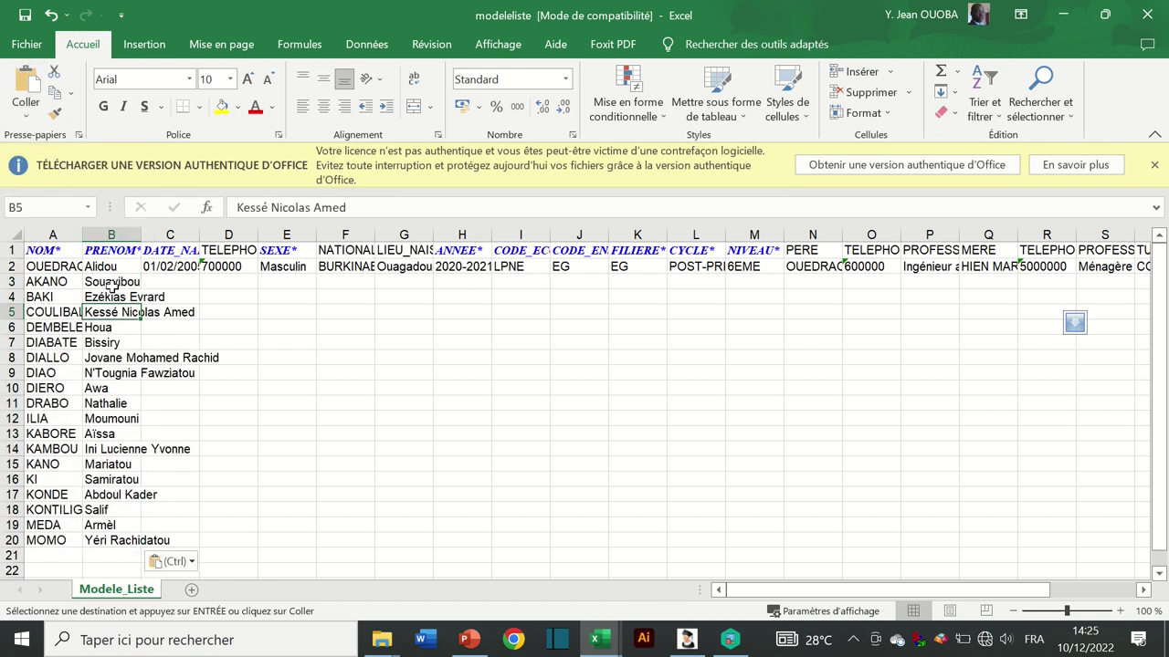
drag(84, 235, 84, 234)
double_click(84, 235)
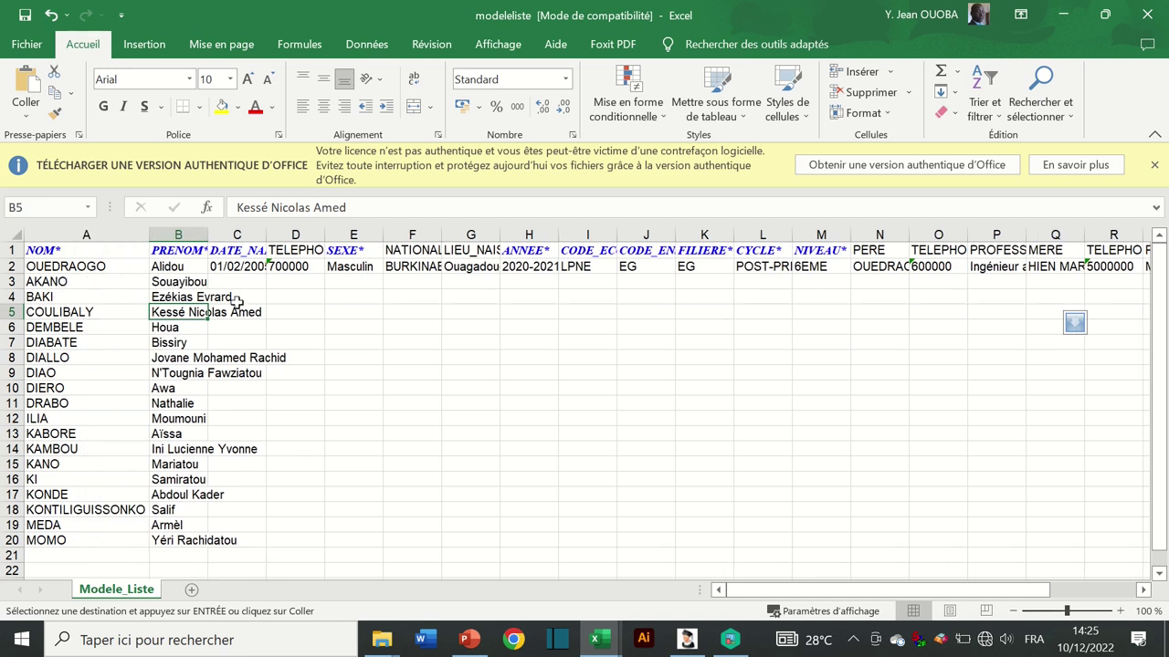
drag(204, 233, 204, 233)
double_click(204, 233)
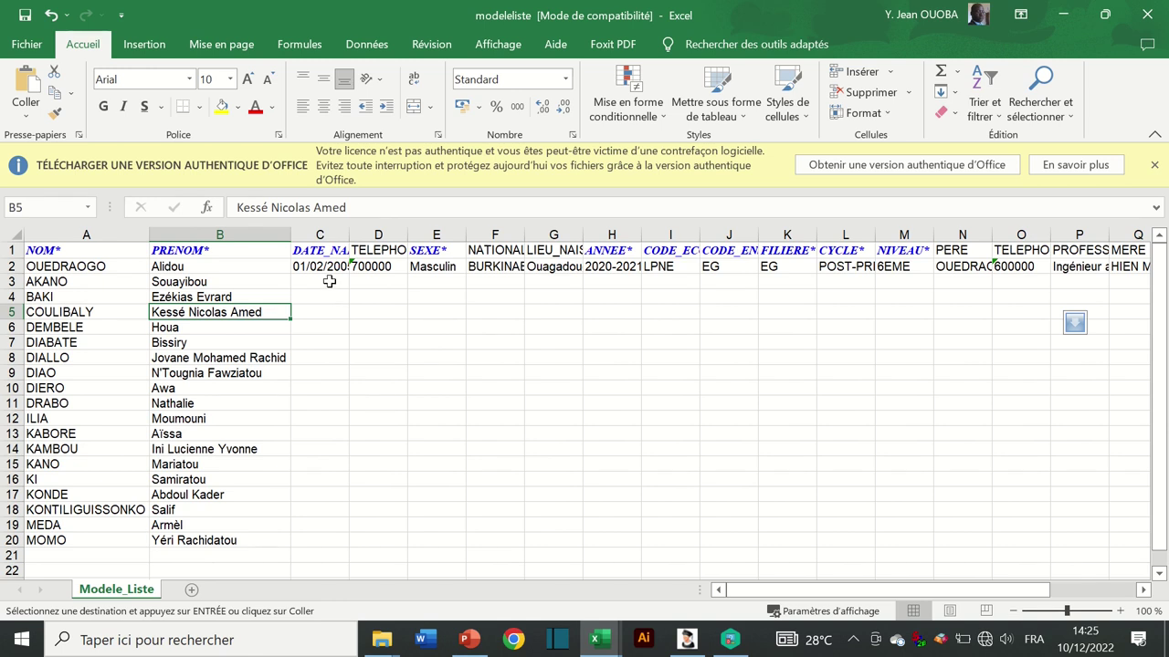
double_click(349, 233)
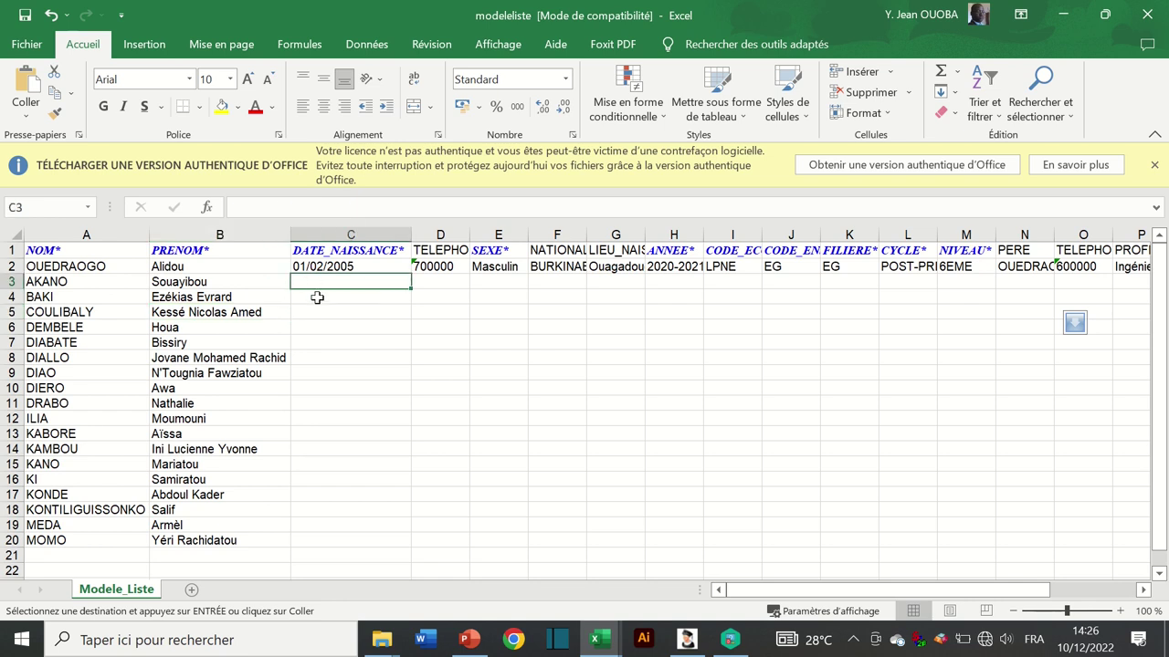
key(Down)
key(Down)
key(Down)
click(326, 371)
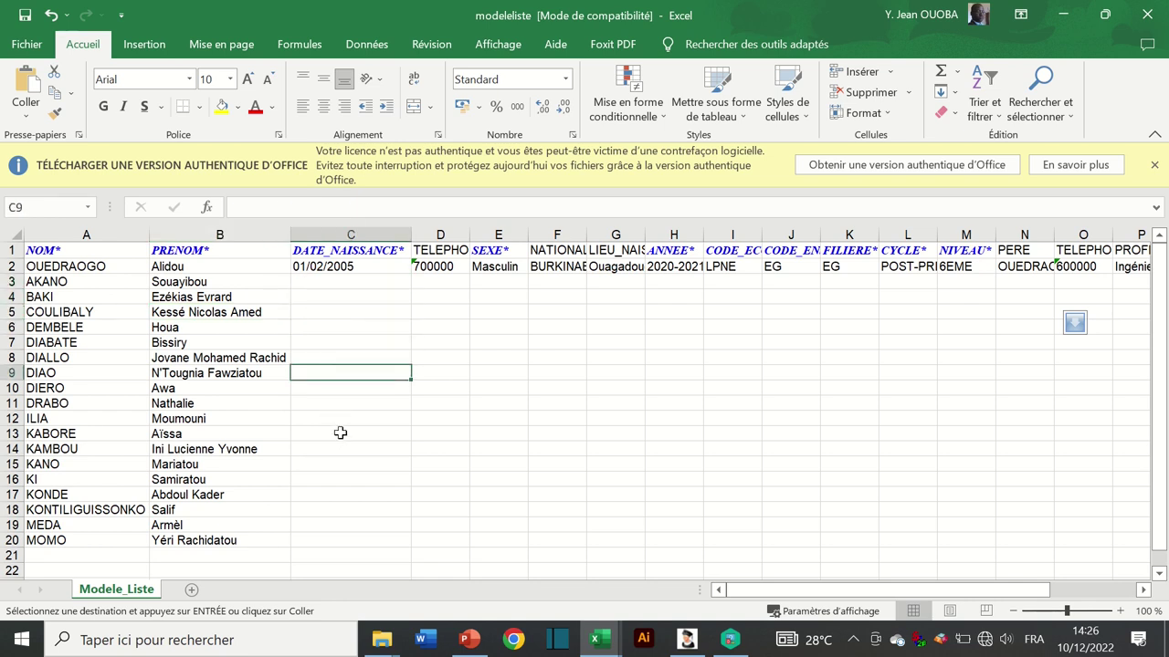
click(339, 434)
click(334, 340)
click(338, 297)
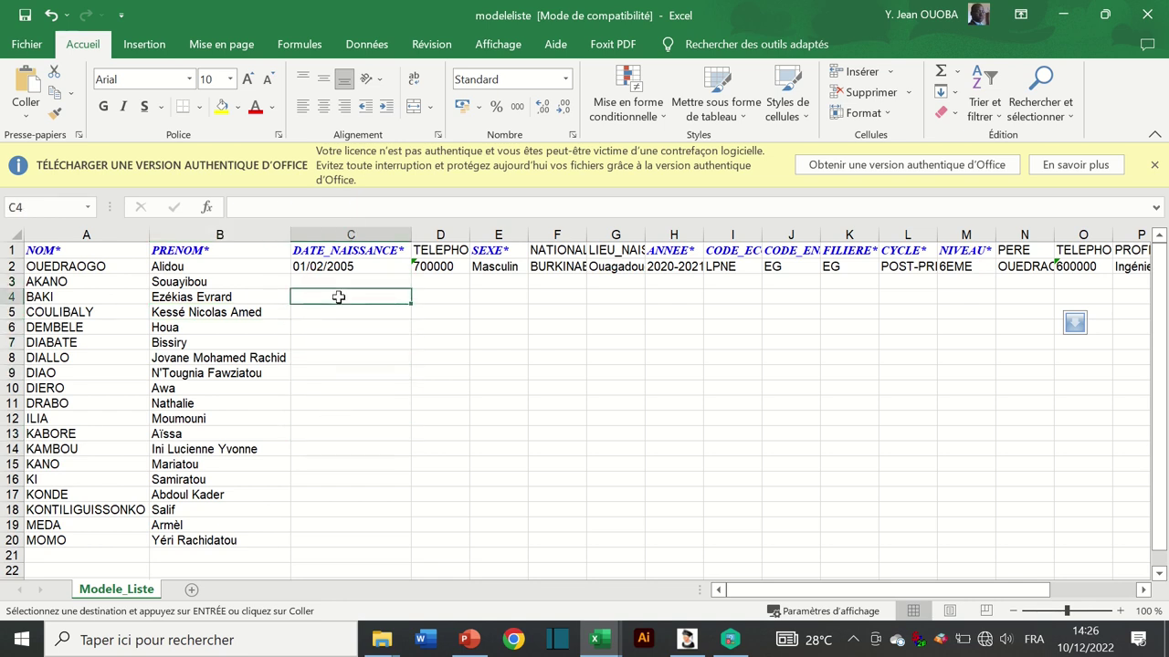
click(342, 281)
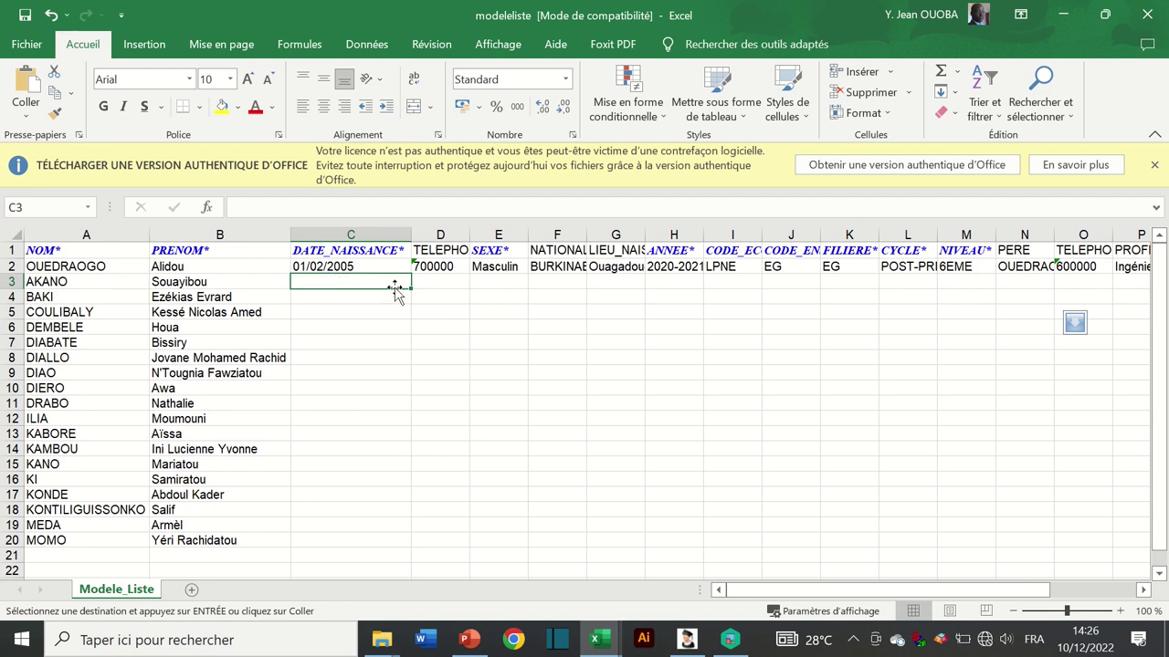
click(348, 232)
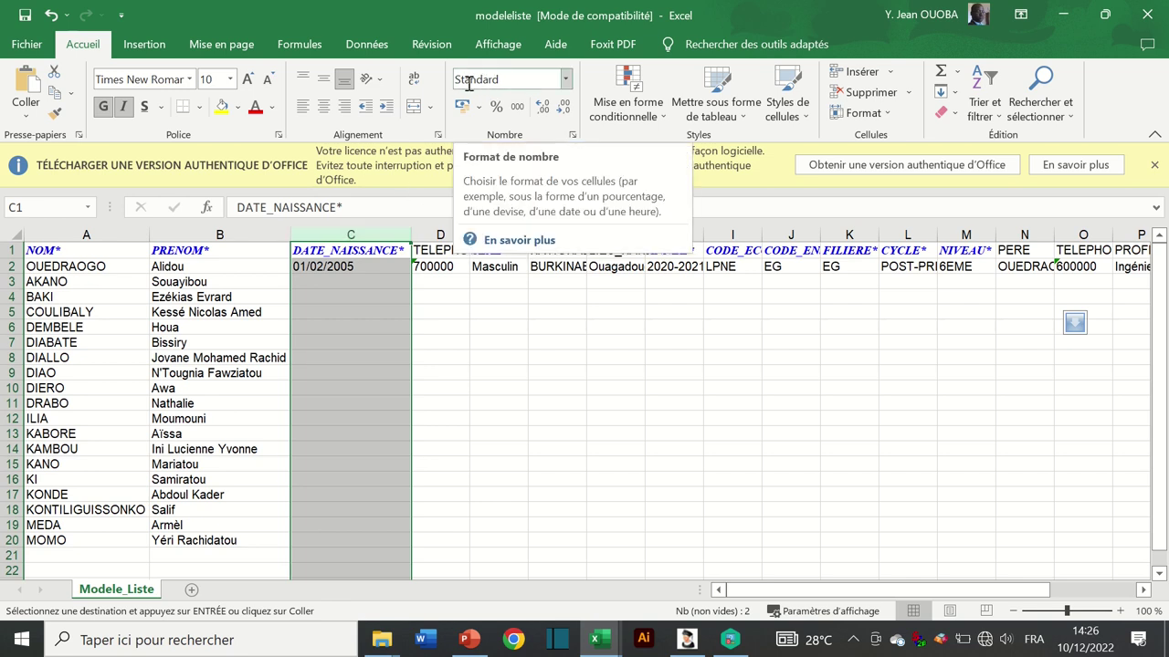
click(566, 81)
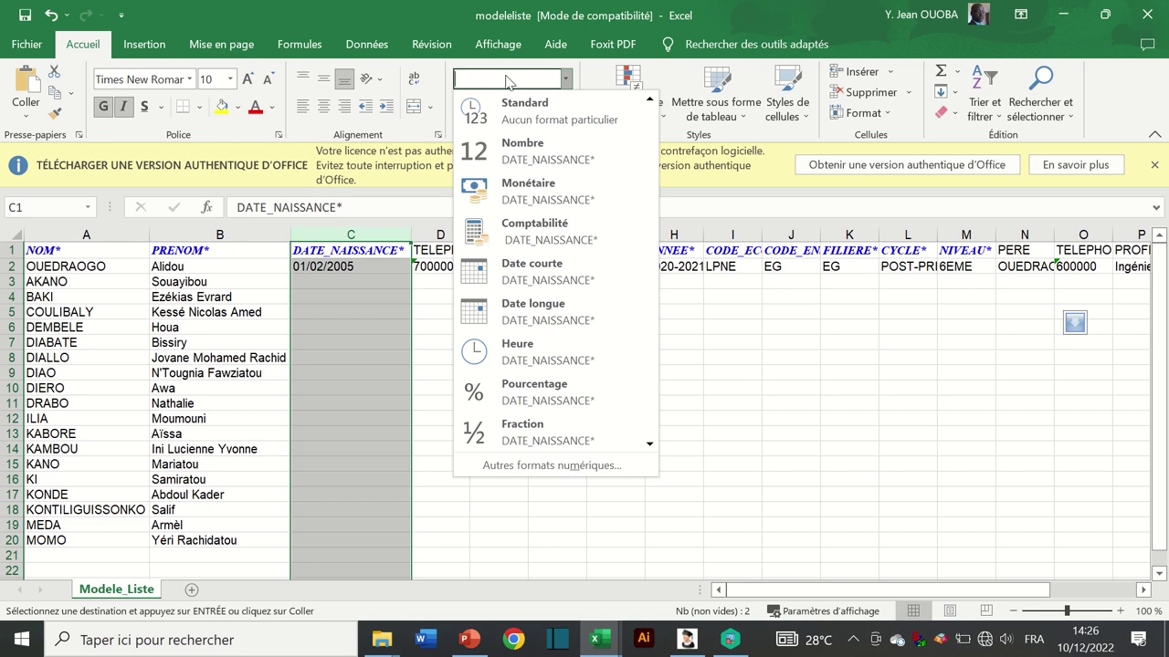
click(379, 308)
click(320, 279)
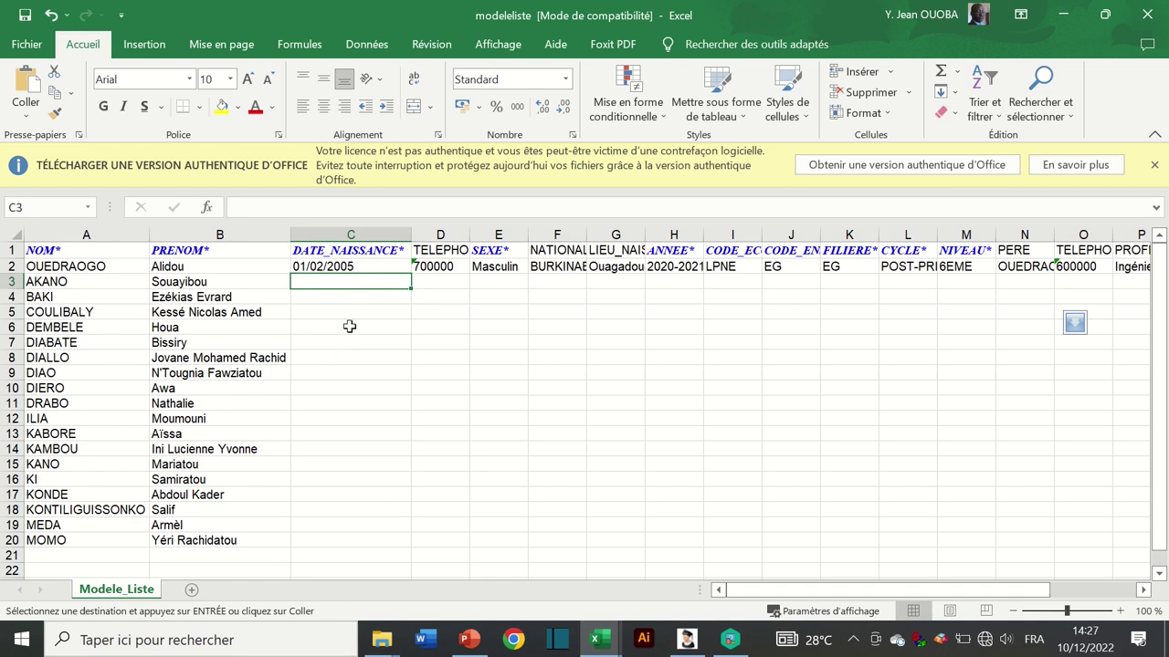
Copy the date in C2 unchanged down the DATE_NAISSANCE column to C20, without incrementing the year
click(322, 266)
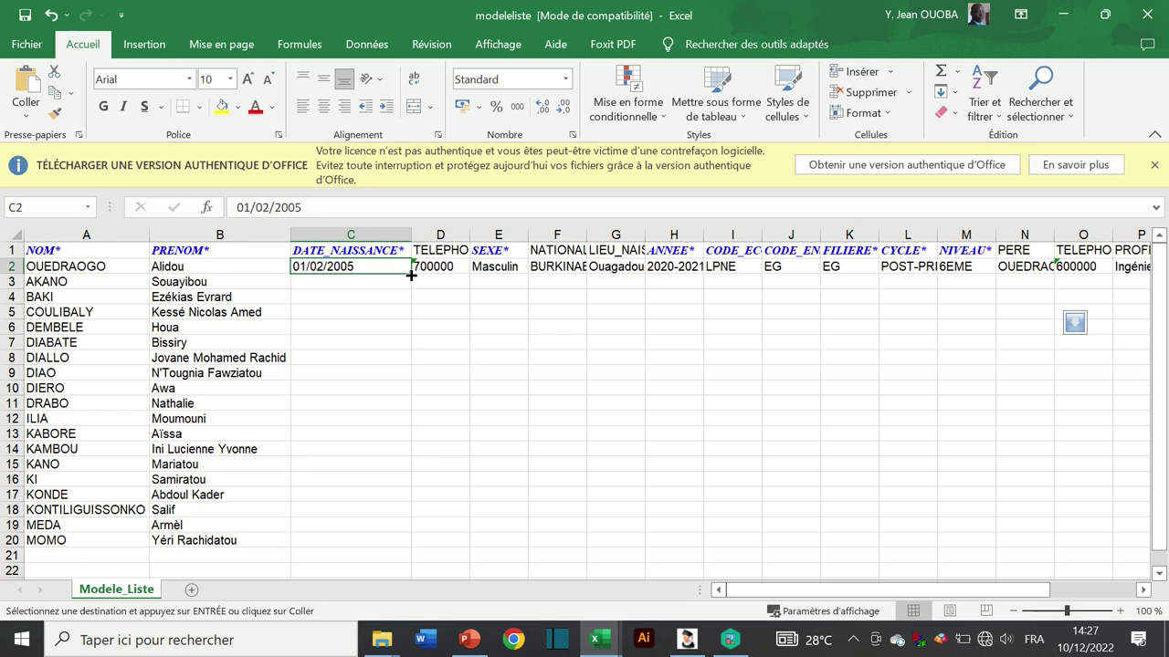
drag(412, 275, 410, 334)
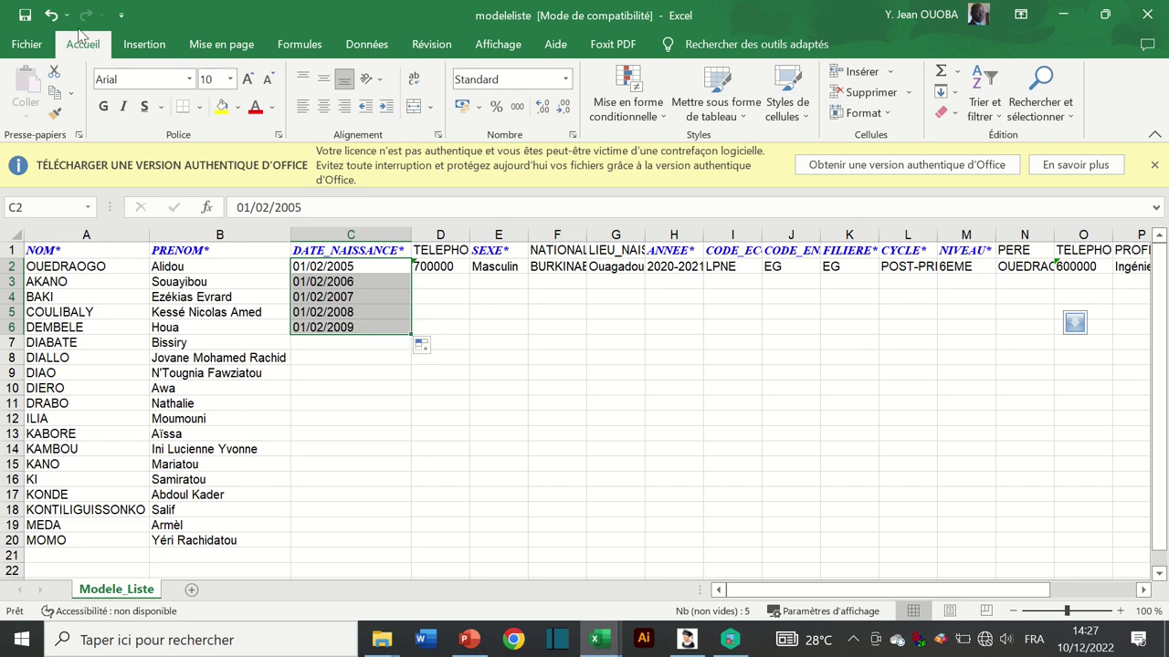
click(52, 15)
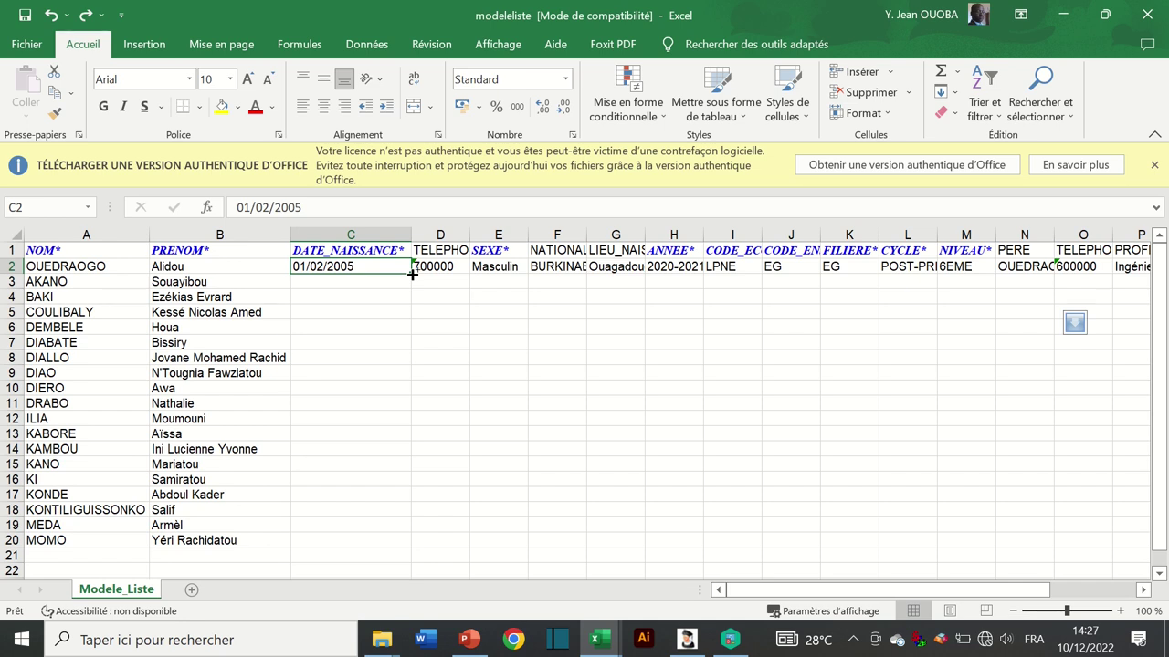
drag(412, 274, 426, 548)
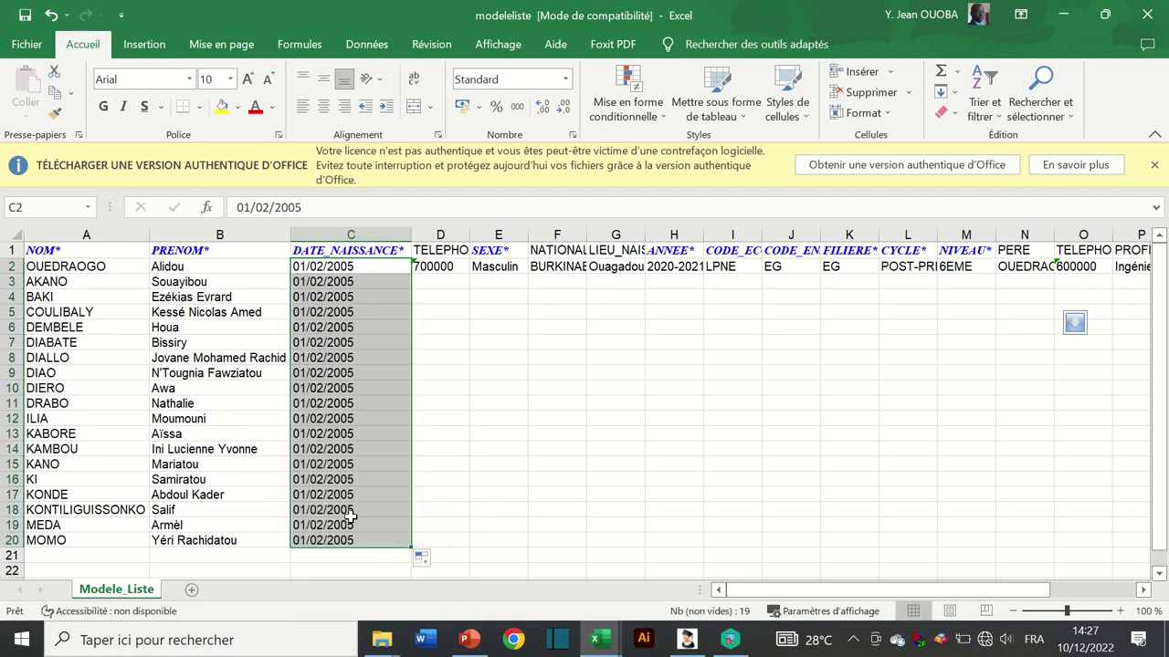
click(539, 489)
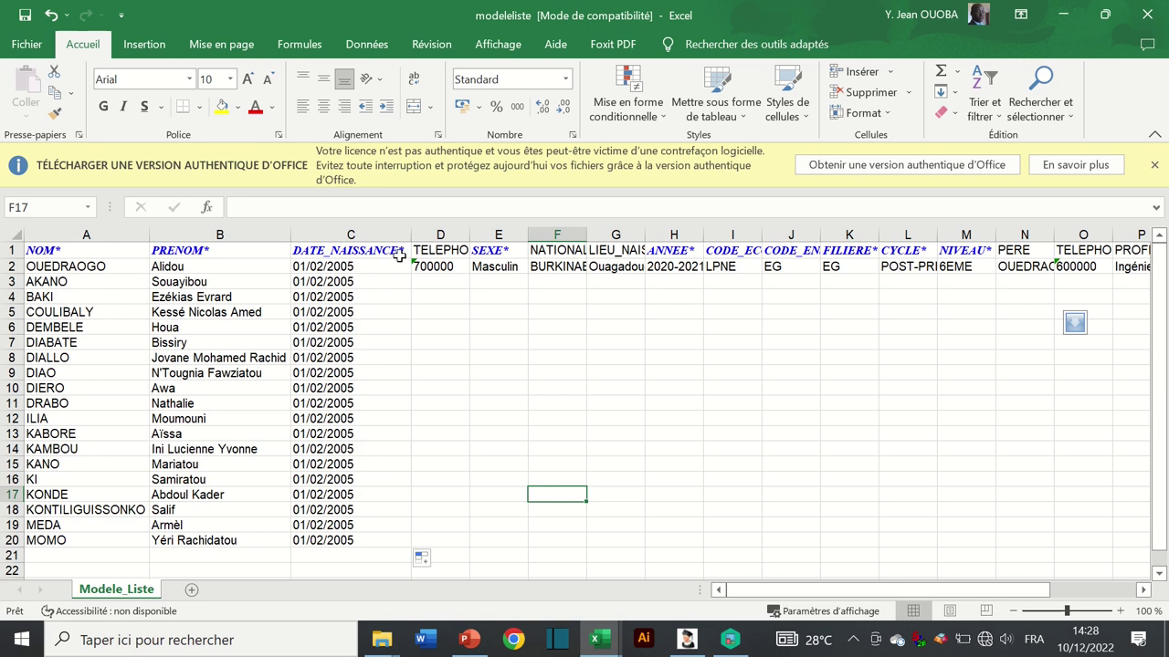
Fill the SEXE column in E3:E20, entering Feminin in rows 6, 9–11, 13–16 and 20 and Masculin in all other rows
click(509, 282)
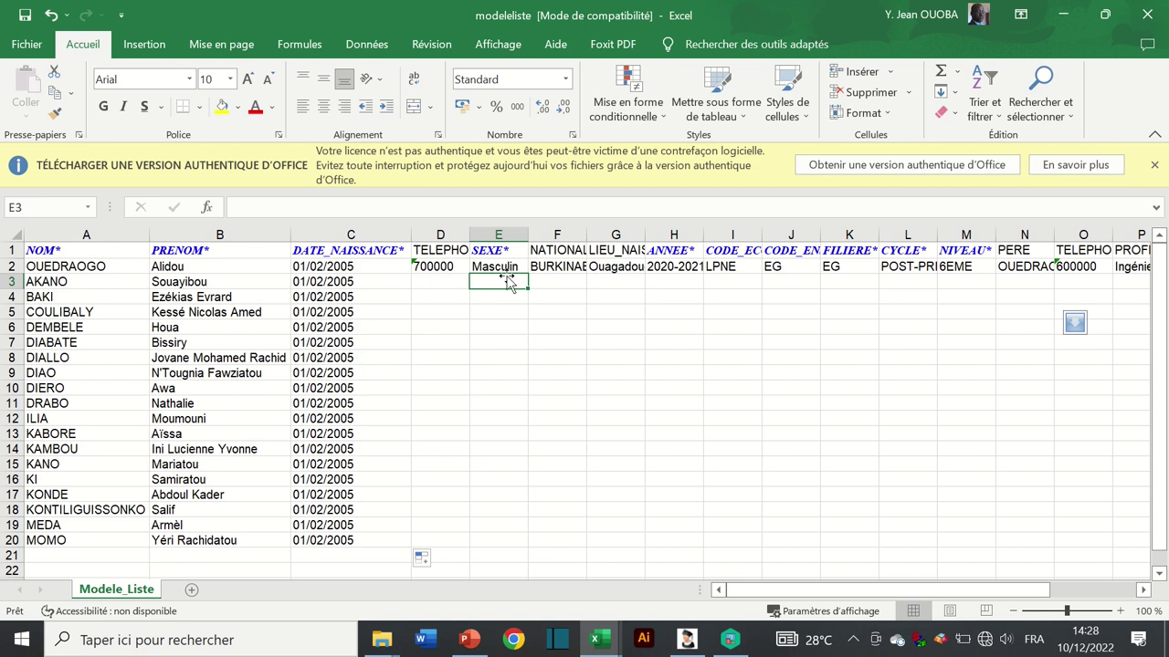
text(masculin)
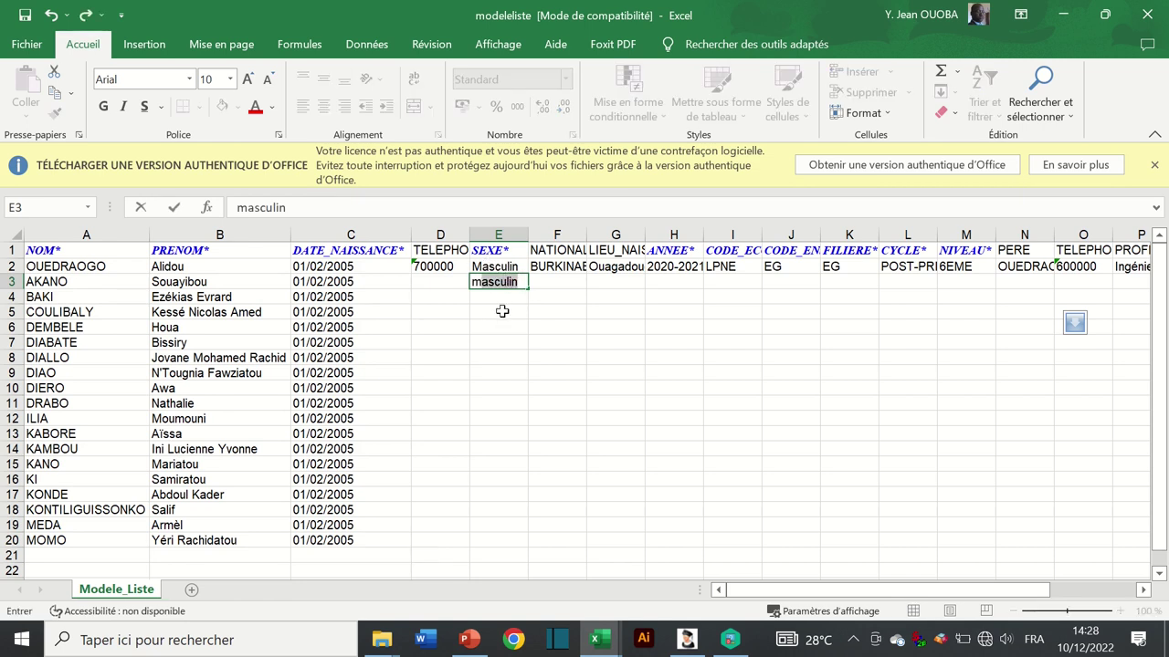
key(Return)
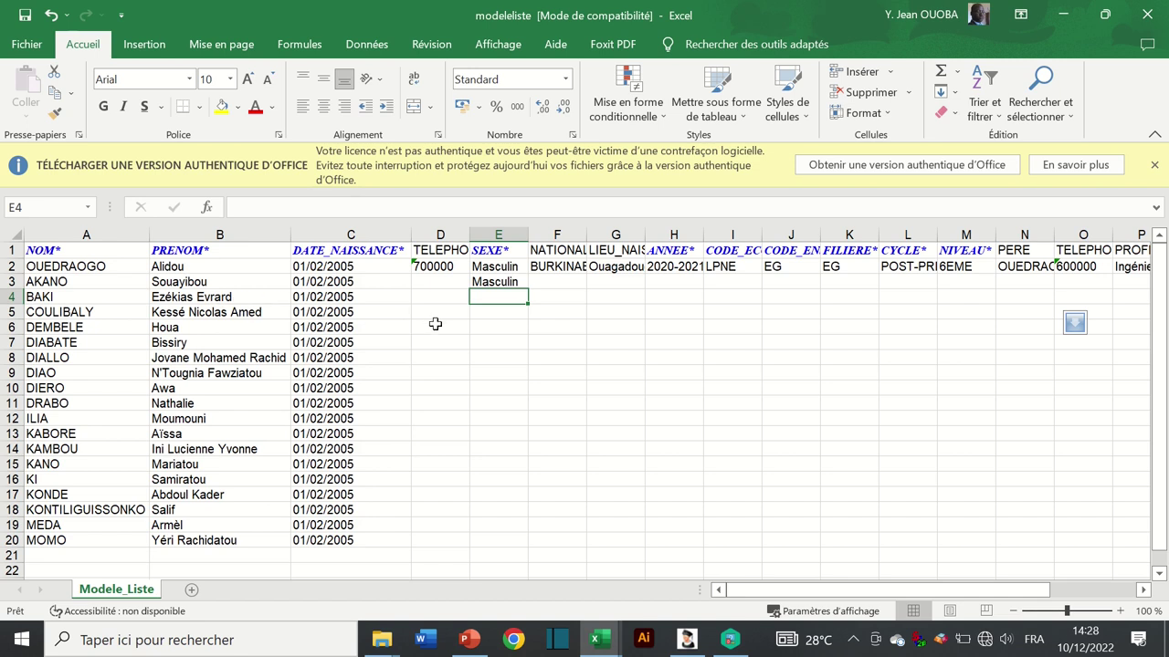
text(masculin)
key(Return)
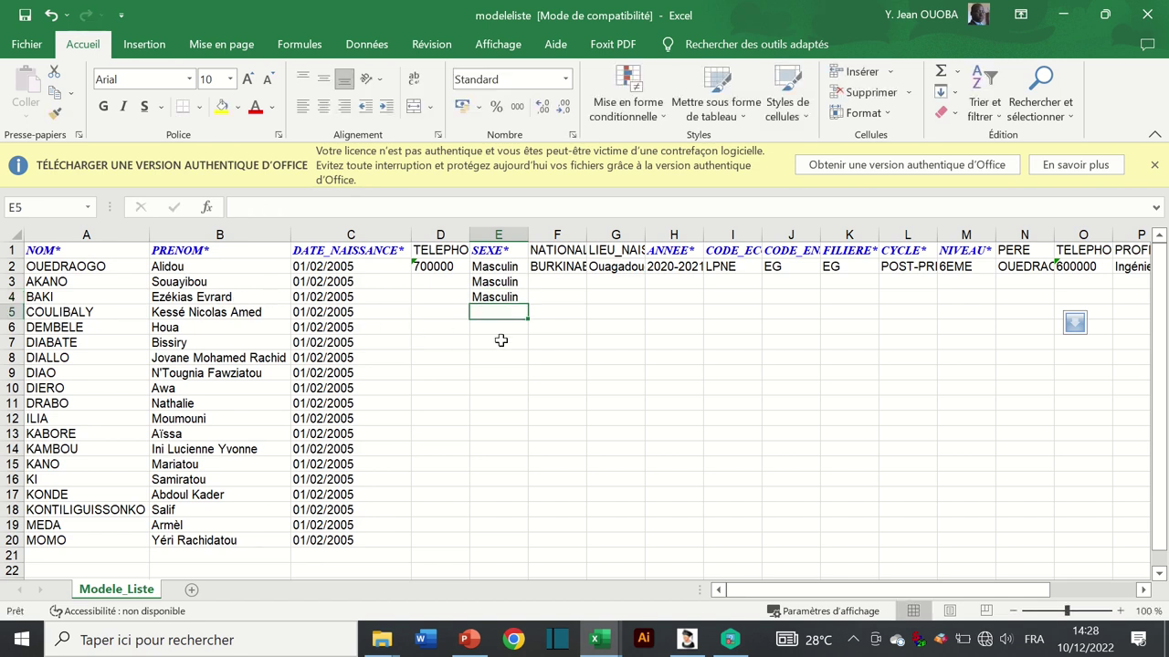
text(masculin)
key(Return)
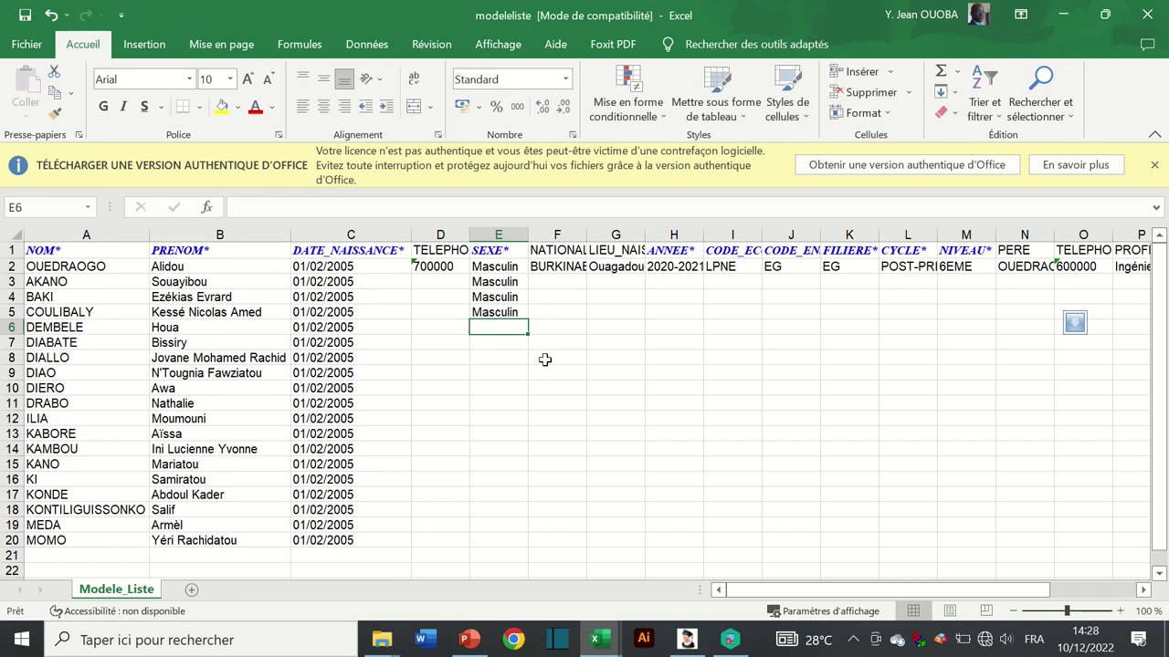
text(Fe)
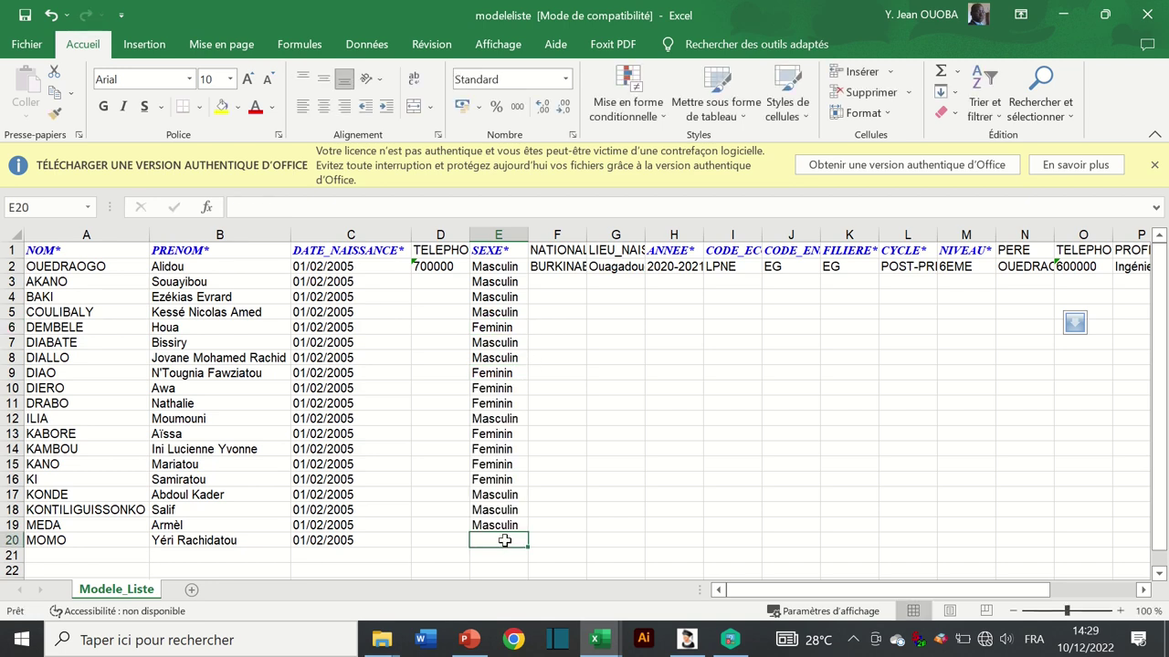
text(Feminin)
click(630, 512)
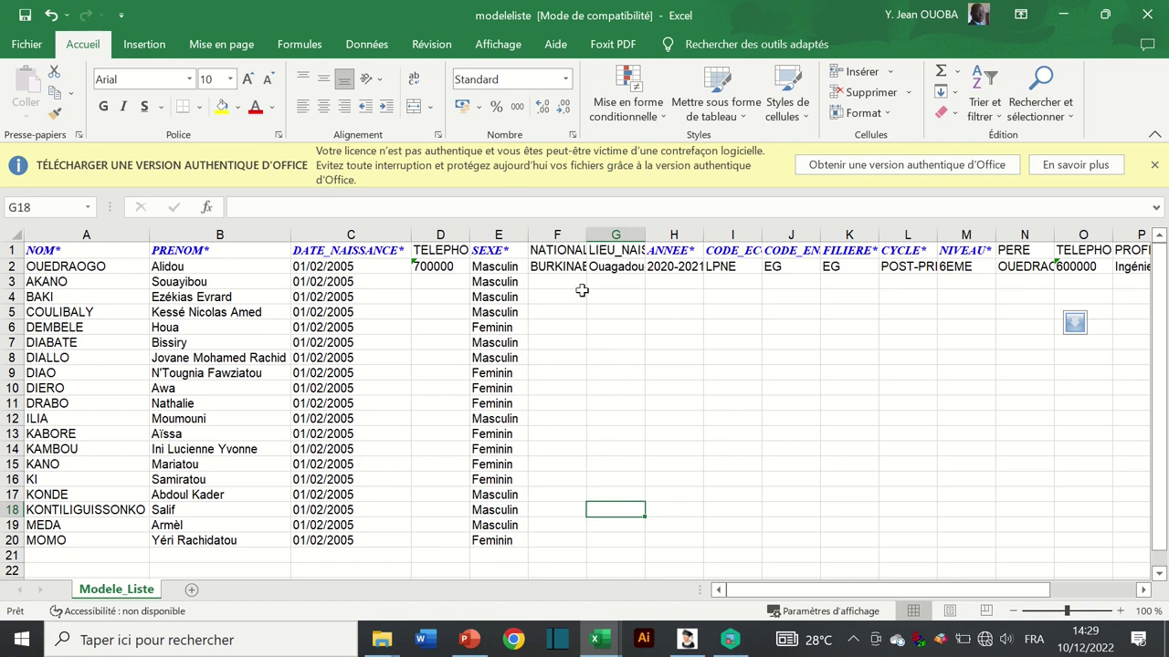
Auto-fit the NATIONALITE column and copy BURKINABE from F2 down to F20
double_click(582, 237)
click(576, 278)
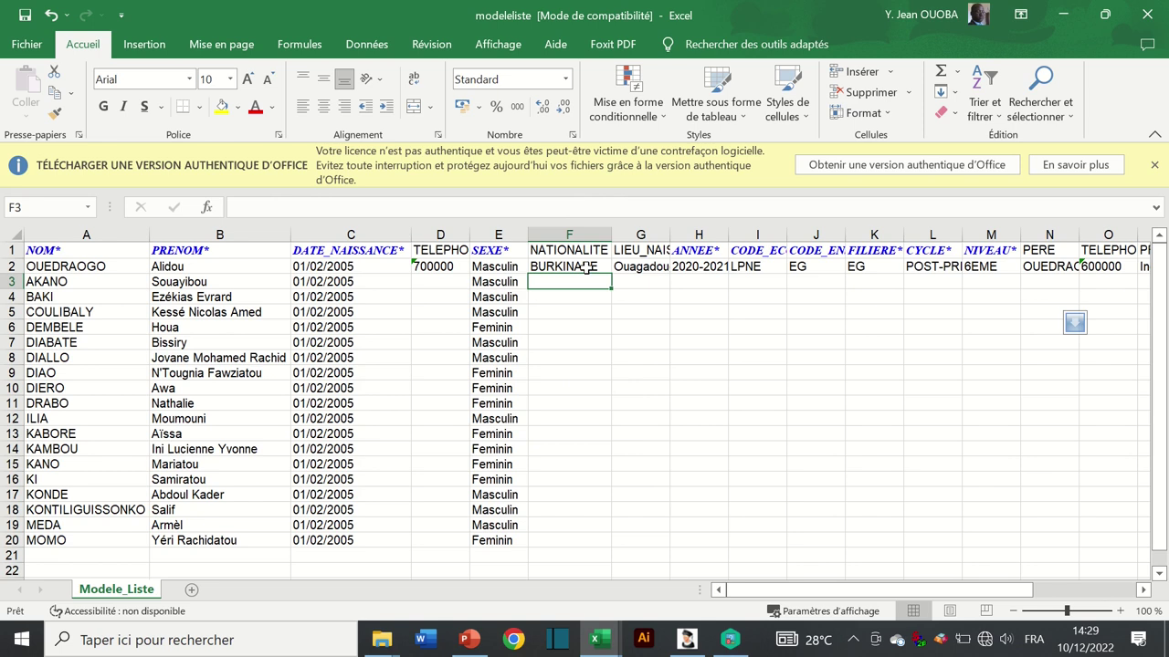
click(587, 269)
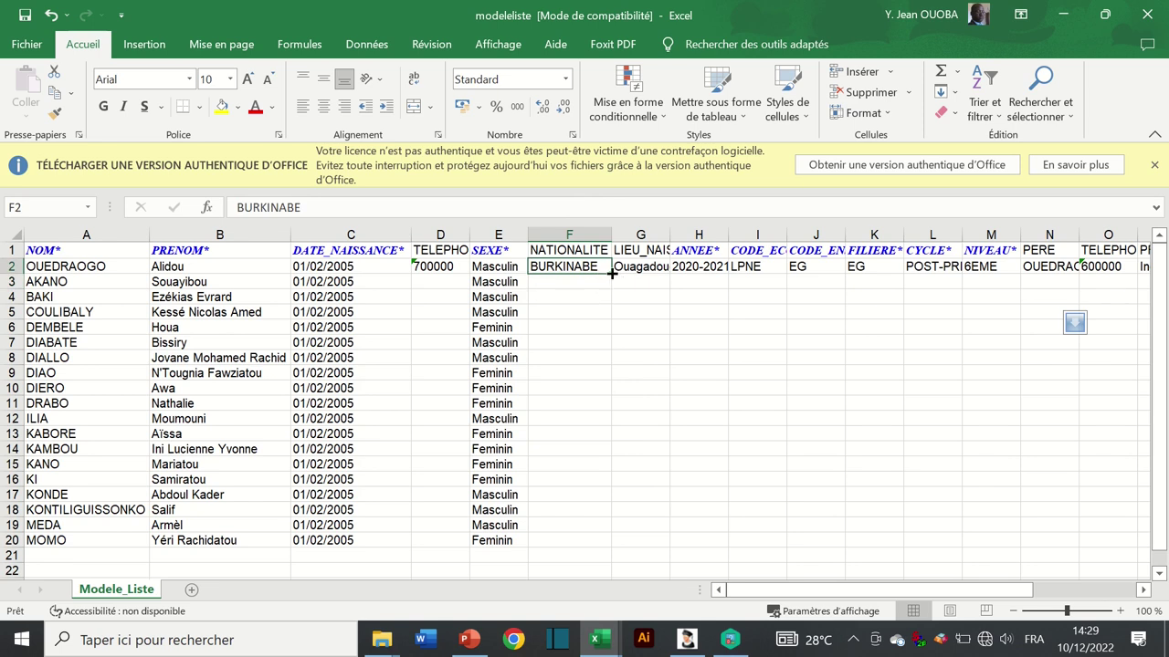
drag(611, 273, 635, 546)
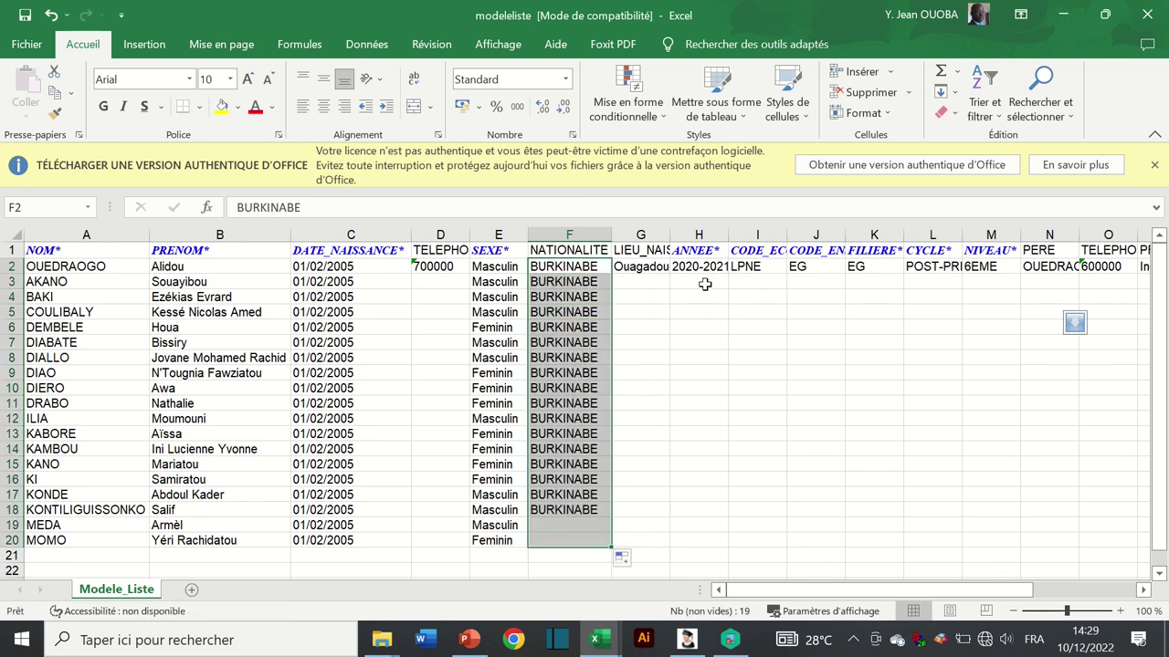
Copy Ouagadougou from G2 down to G20 and auto-fit the LIEU_NAISSANCE column
click(660, 270)
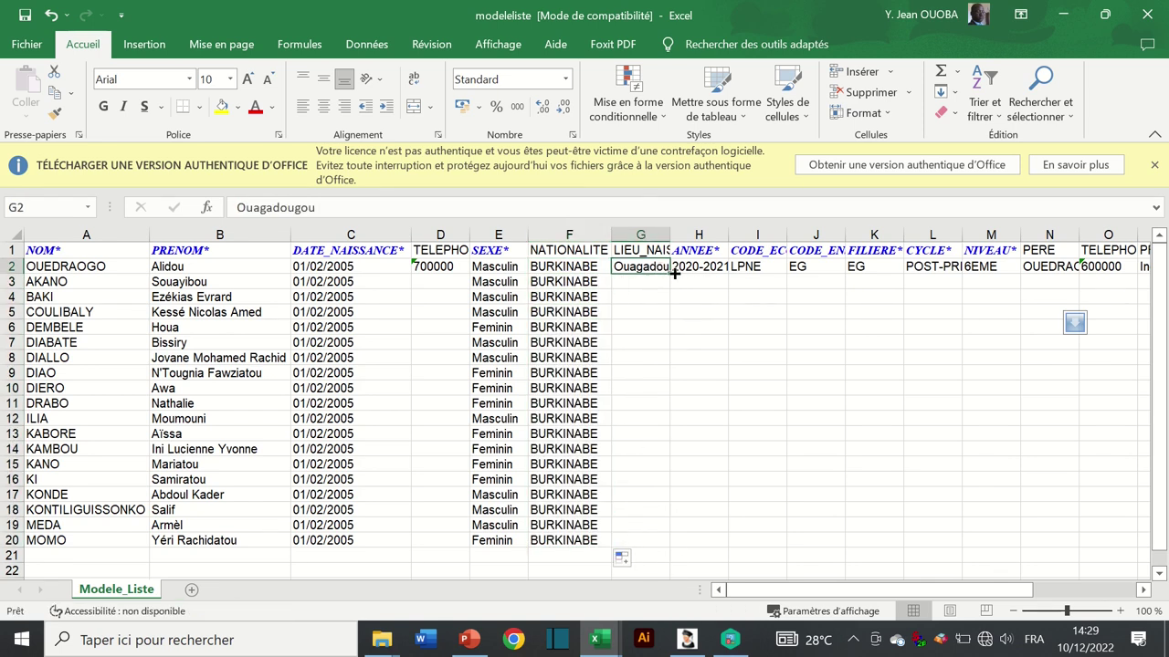
drag(670, 272, 664, 535)
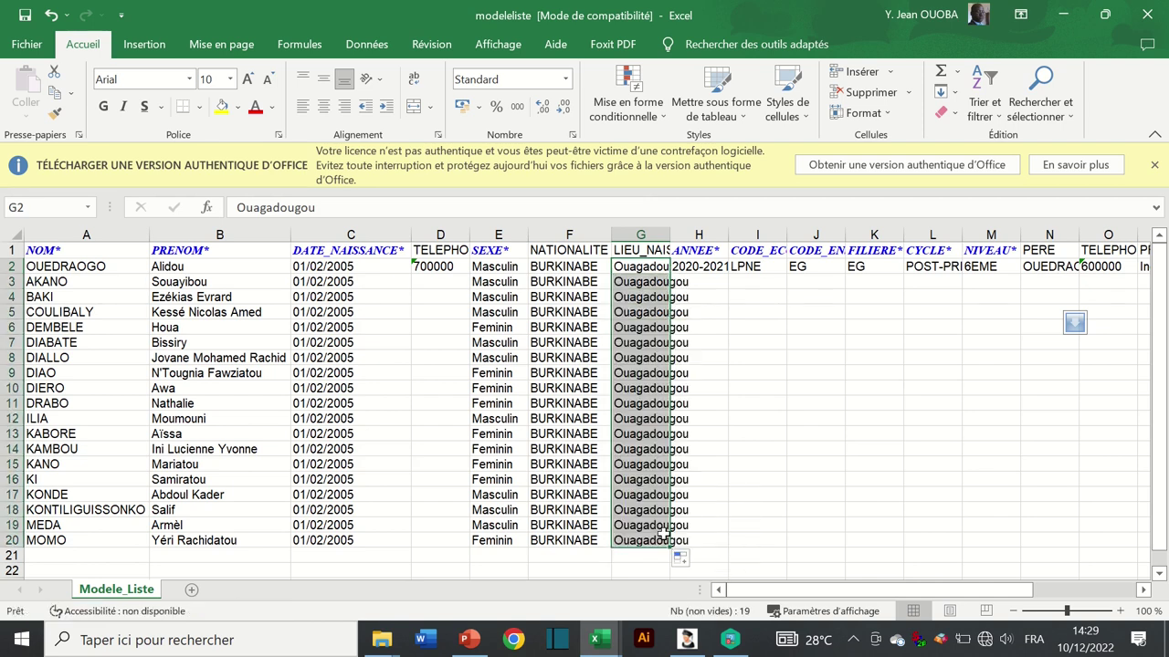
click(699, 311)
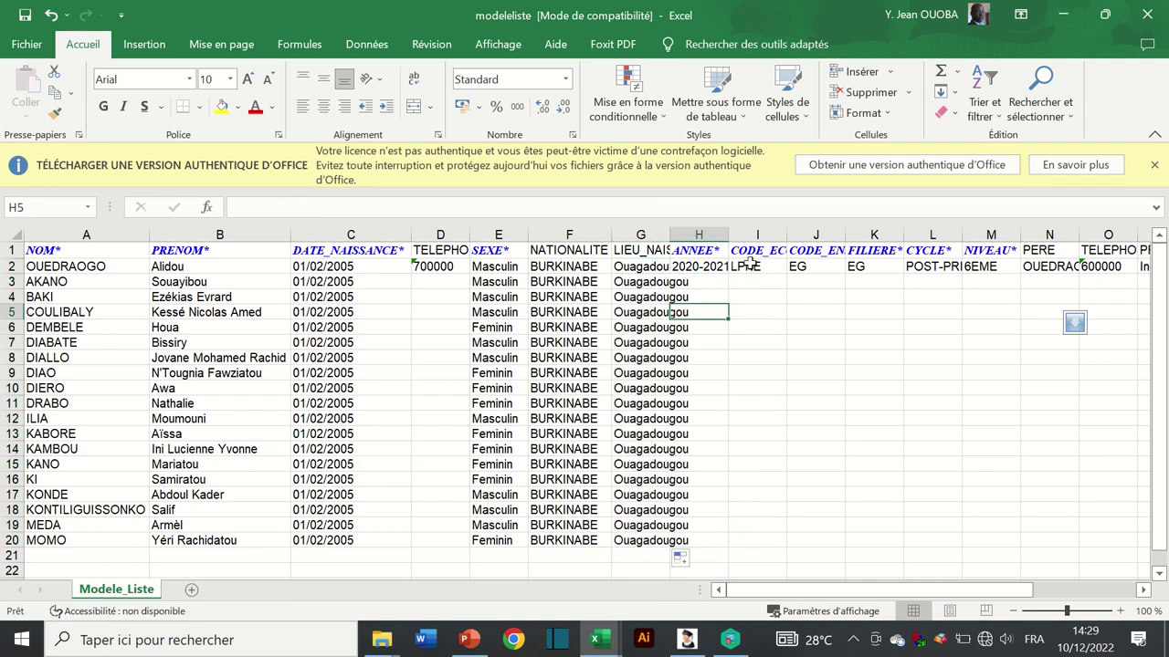
double_click(670, 235)
Enter the school year 2022-2023 in H3, copy it down to H20 and auto-fit the ANNEE column
click(748, 281)
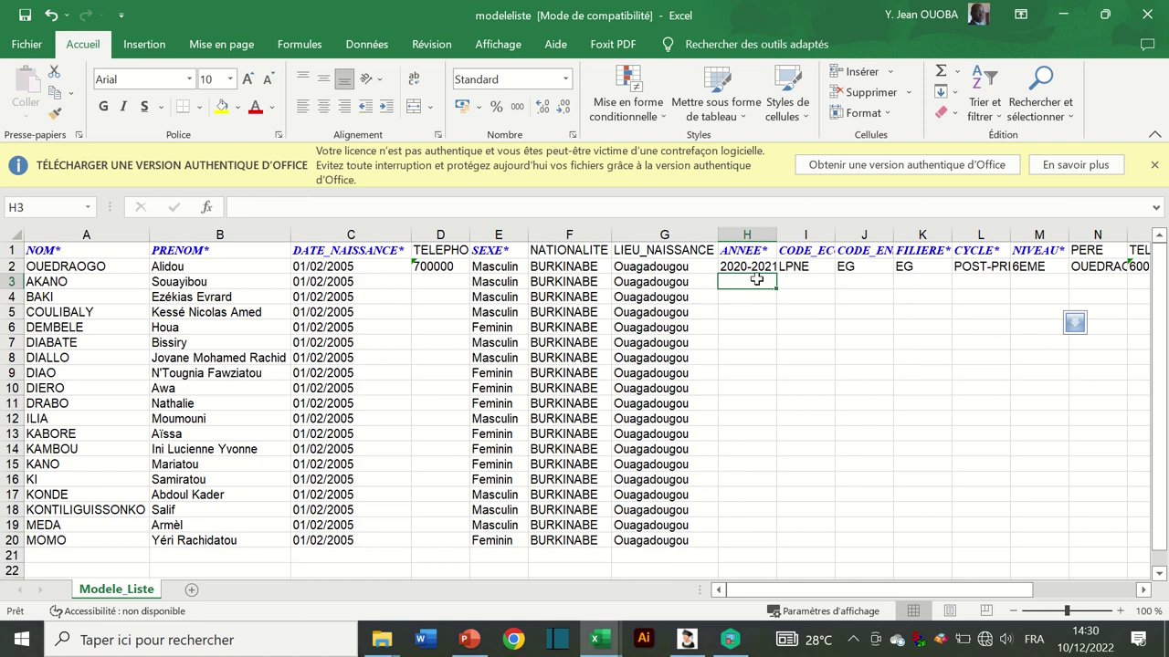
text(2022-)
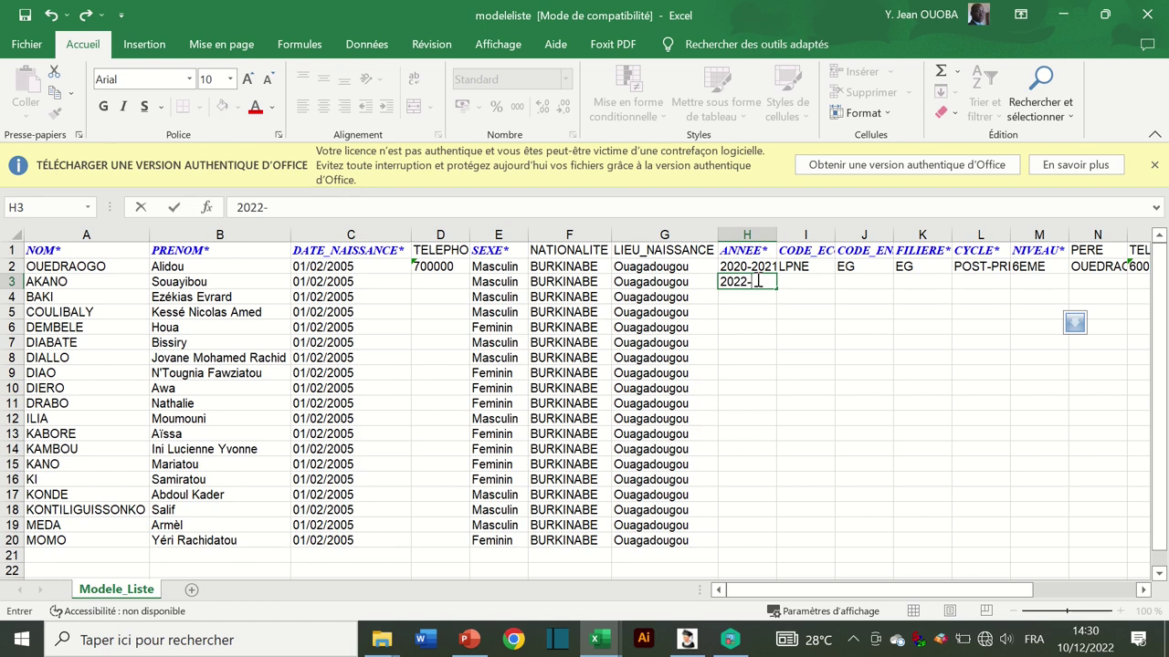
text(2023)
click(799, 296)
click(761, 287)
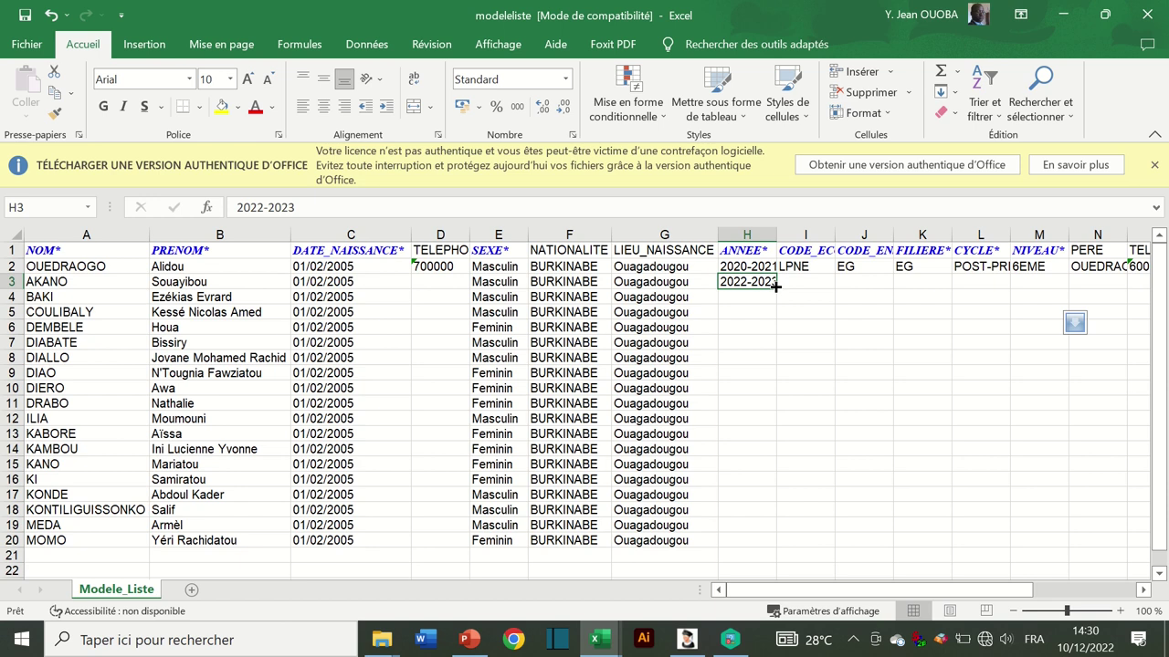
drag(775, 286, 802, 539)
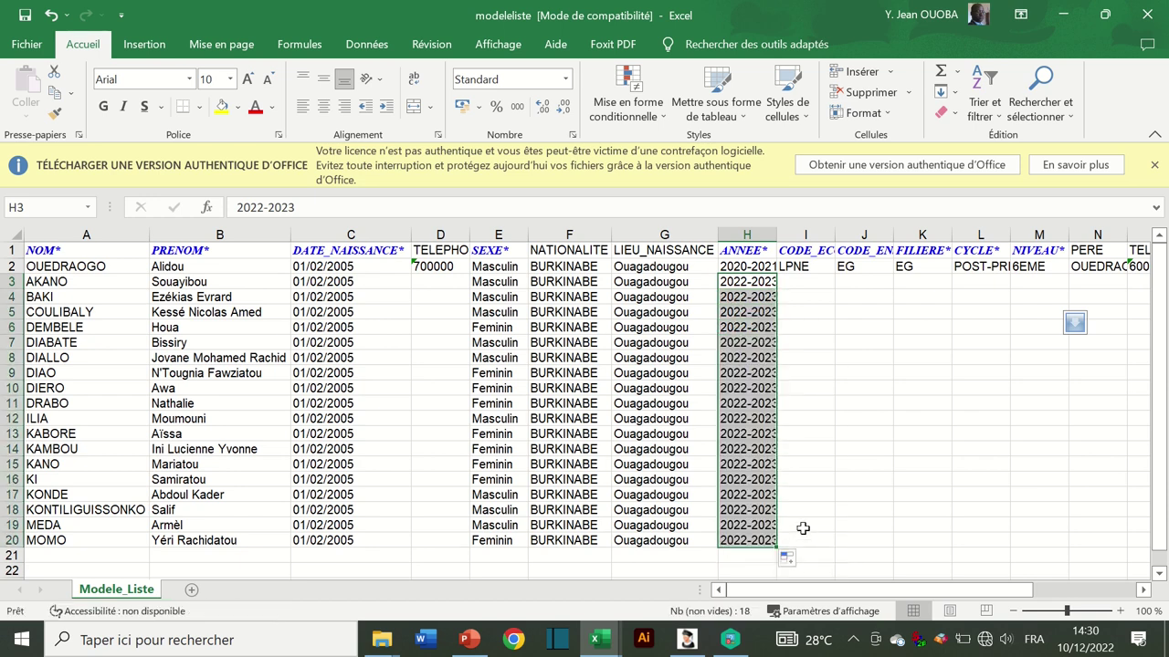
double_click(777, 235)
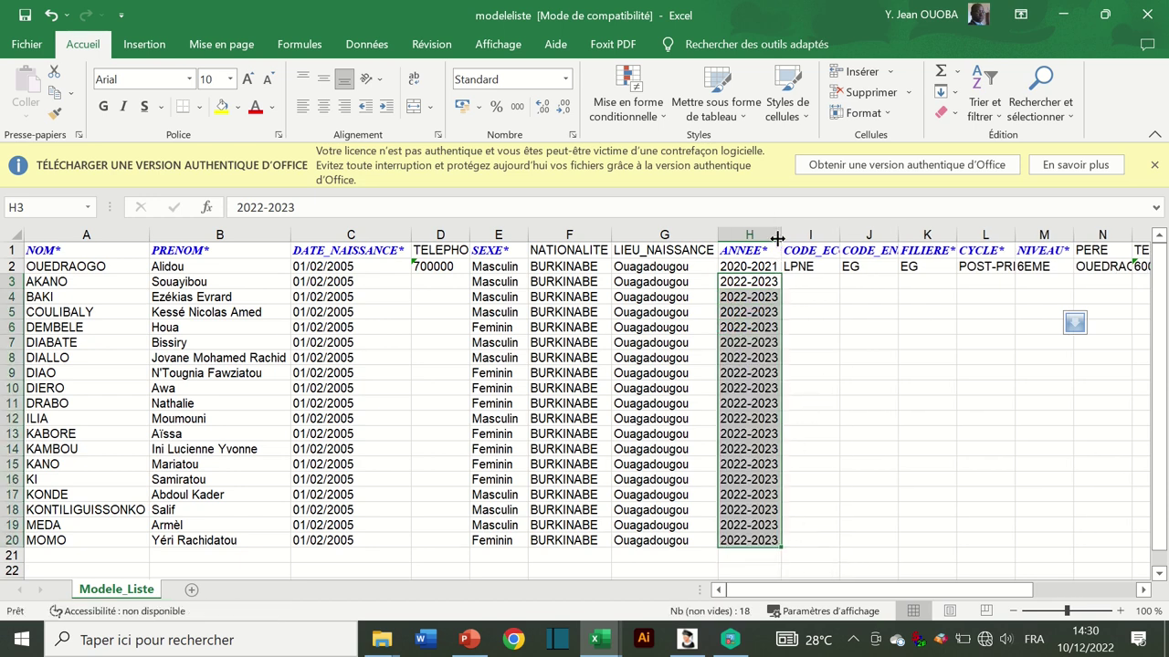
Enter the school code ISCB in I3 of the modeleliste workbook and copy it down to I20
click(826, 283)
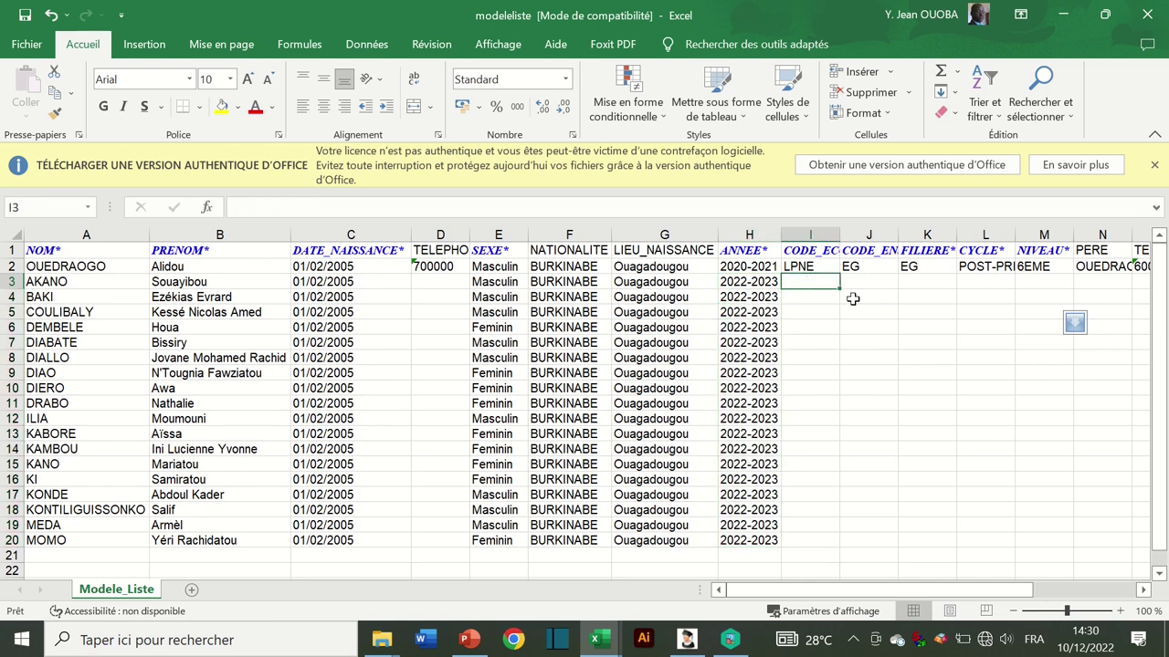
click(595, 639)
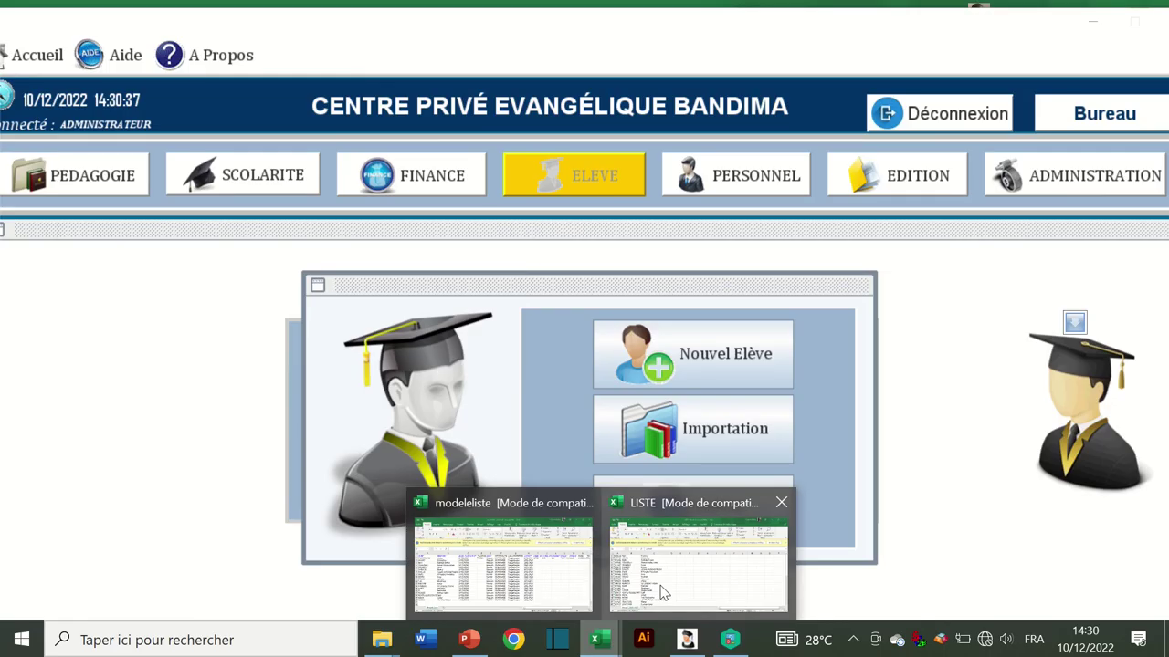
click(698, 557)
mouse_move(594, 639)
click(568, 570)
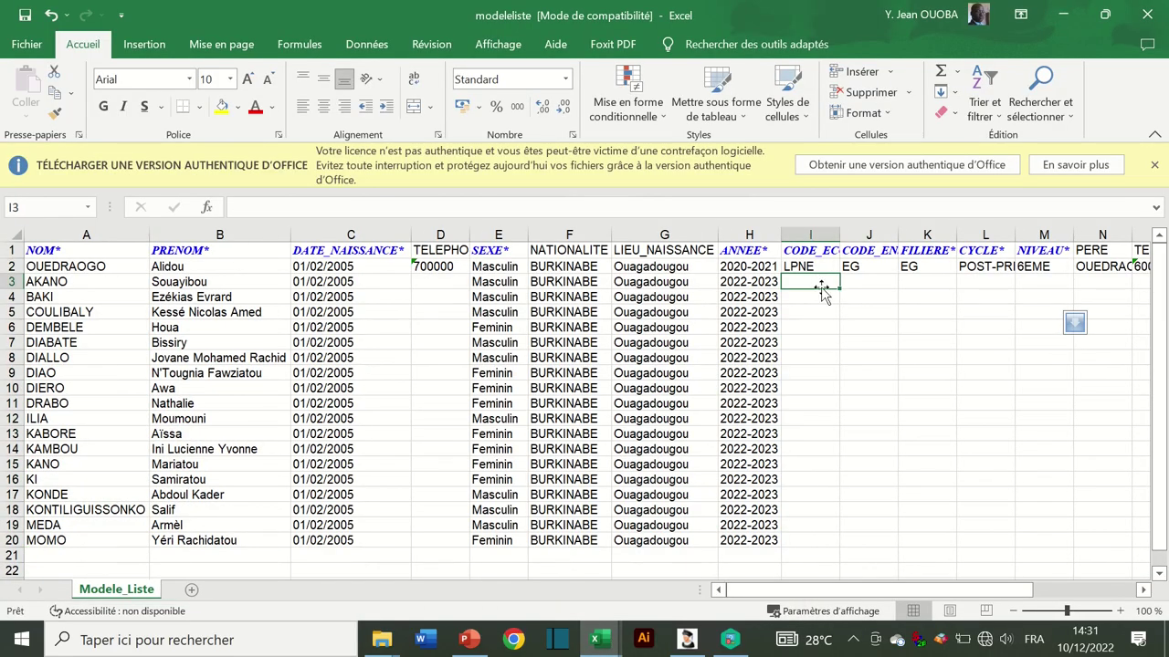
text(ISCB)
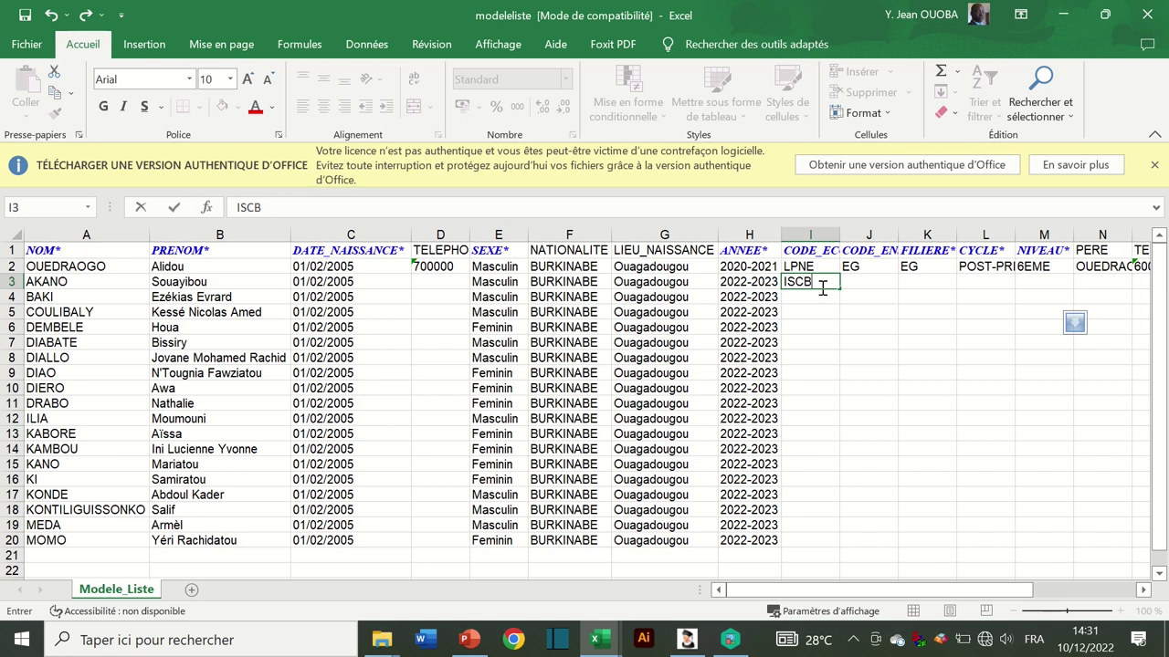
click(842, 308)
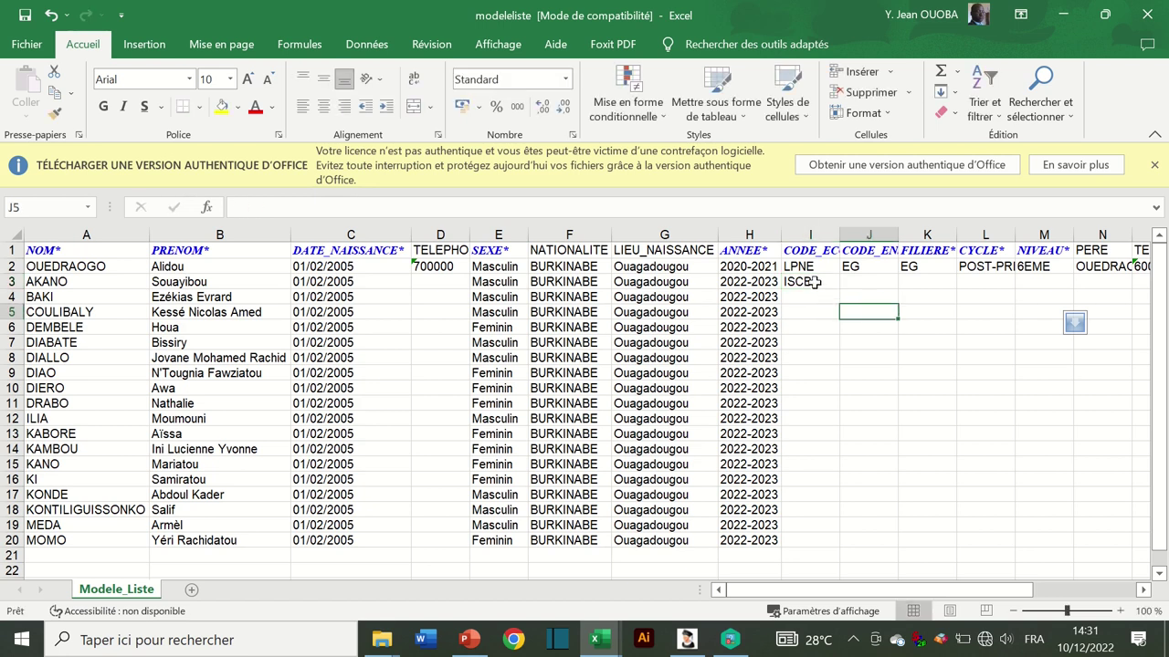
click(821, 284)
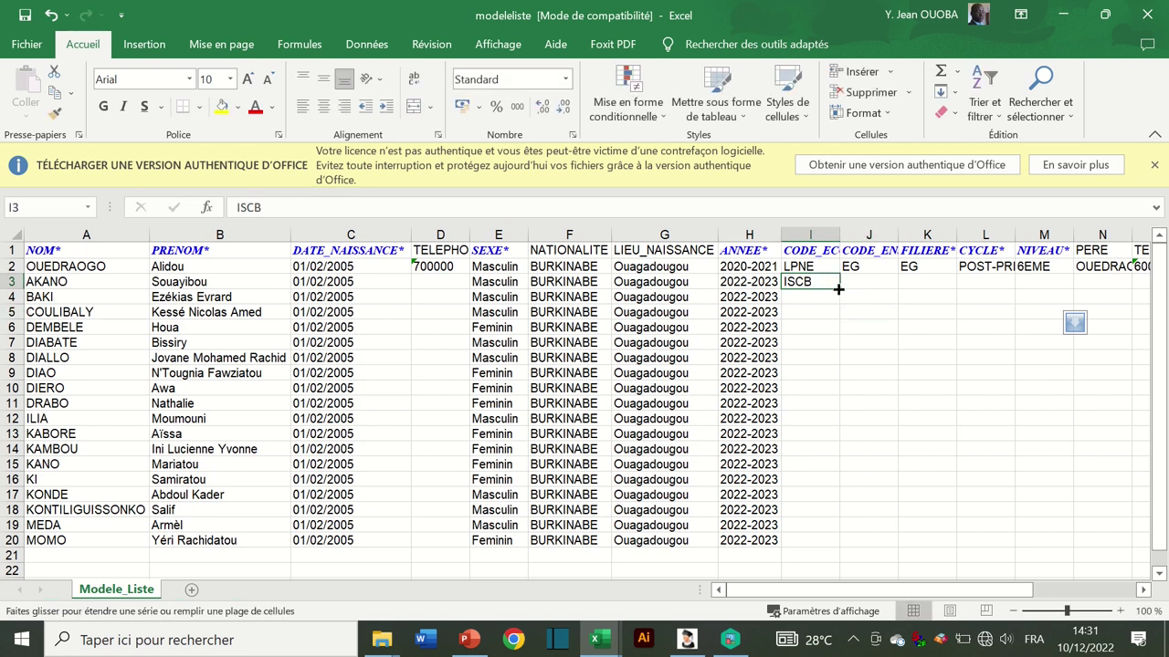
drag(839, 289, 841, 545)
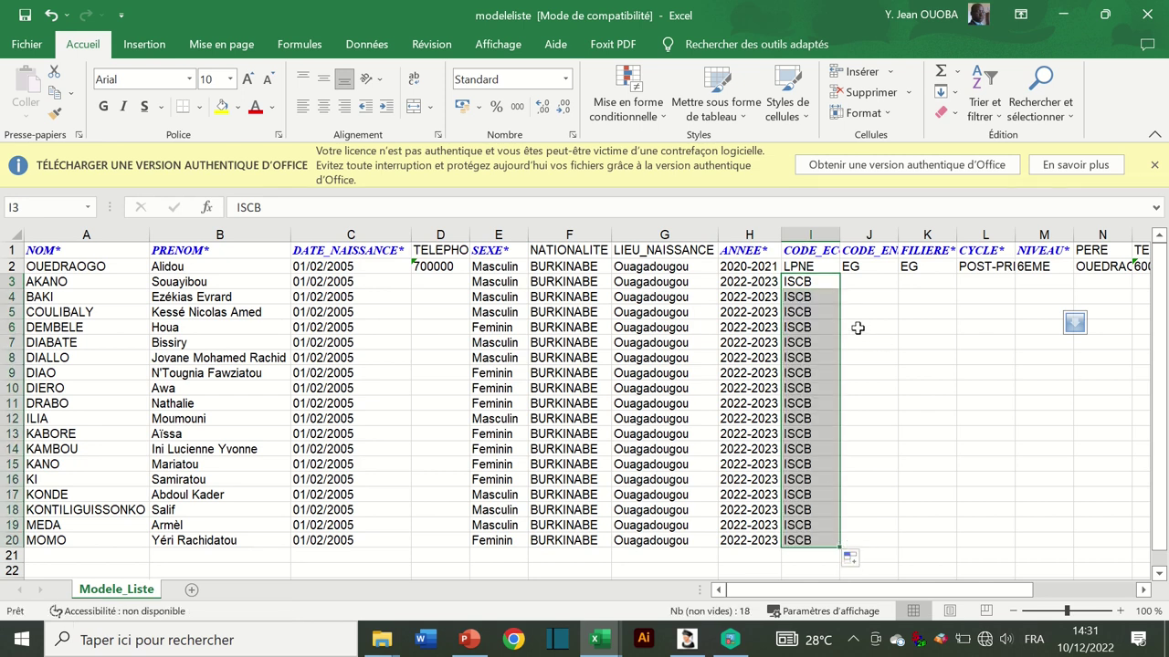
Enter EG for the first listed student in both J3 and the FILIERE cell K3
click(874, 284)
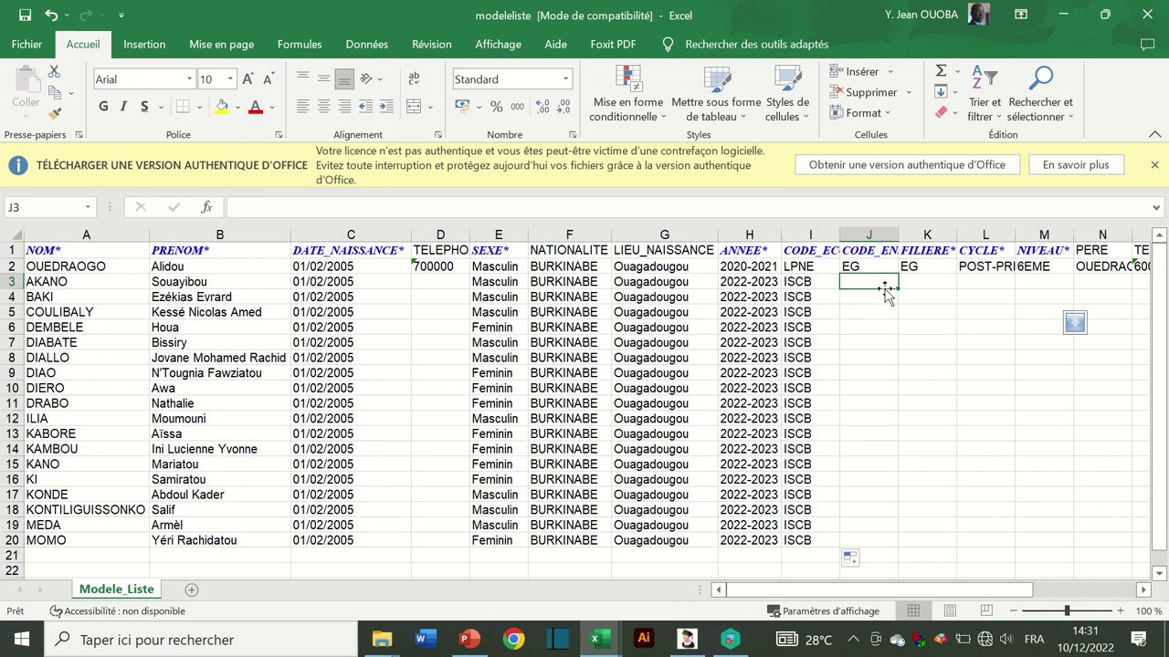
text(EG)
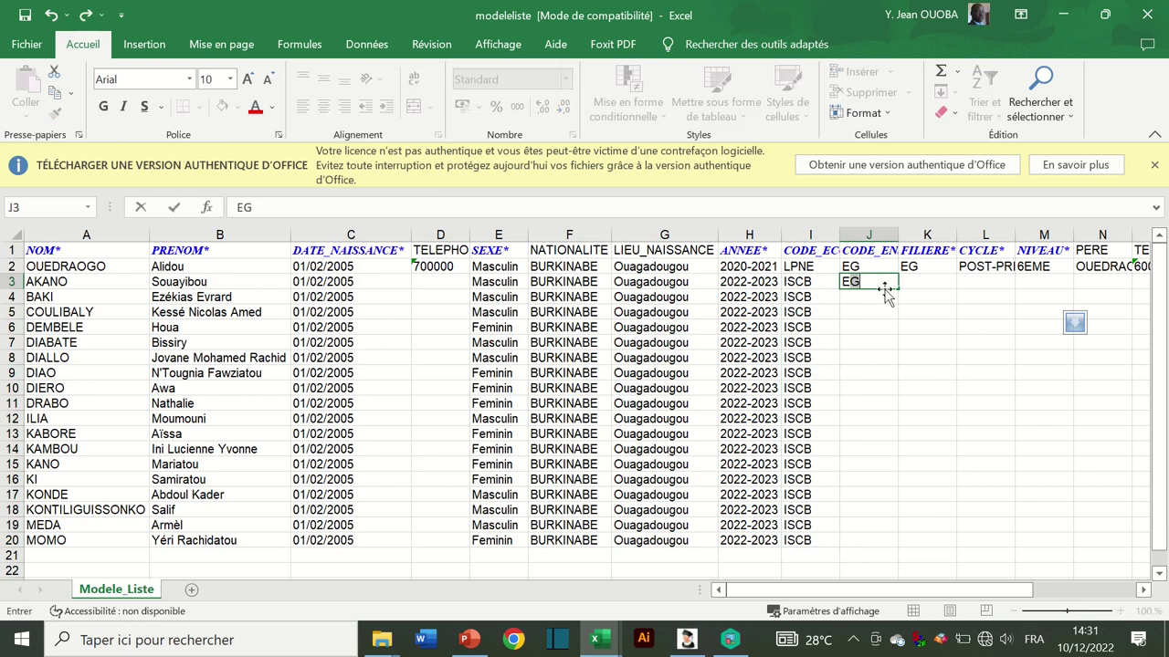
click(927, 282)
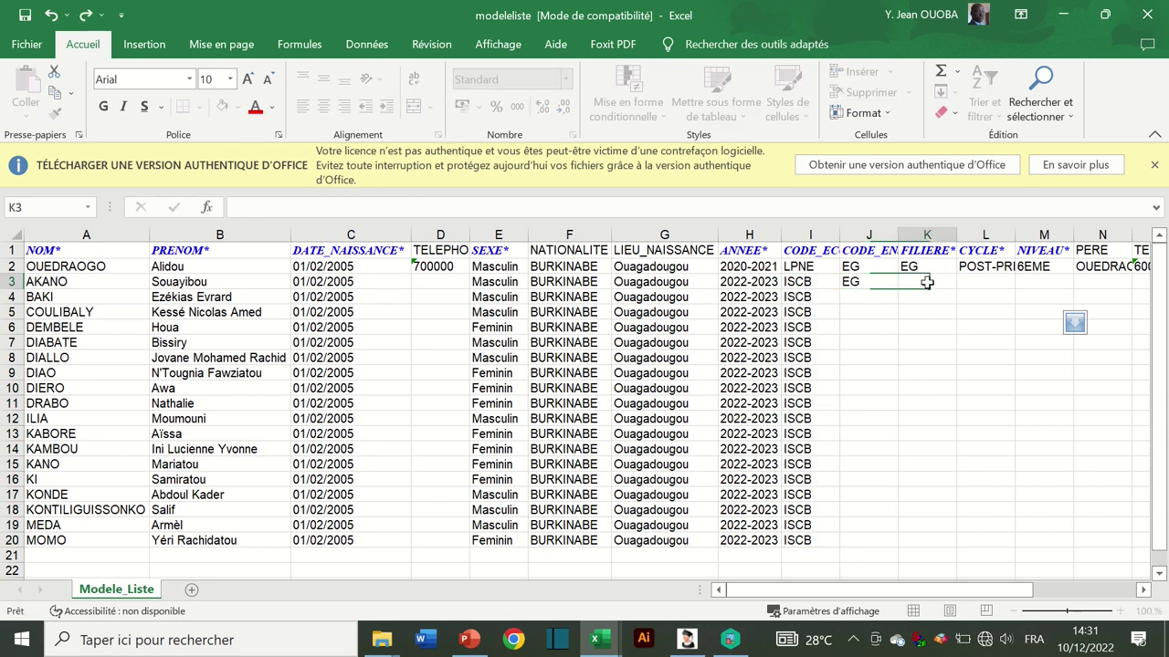
text(EG)
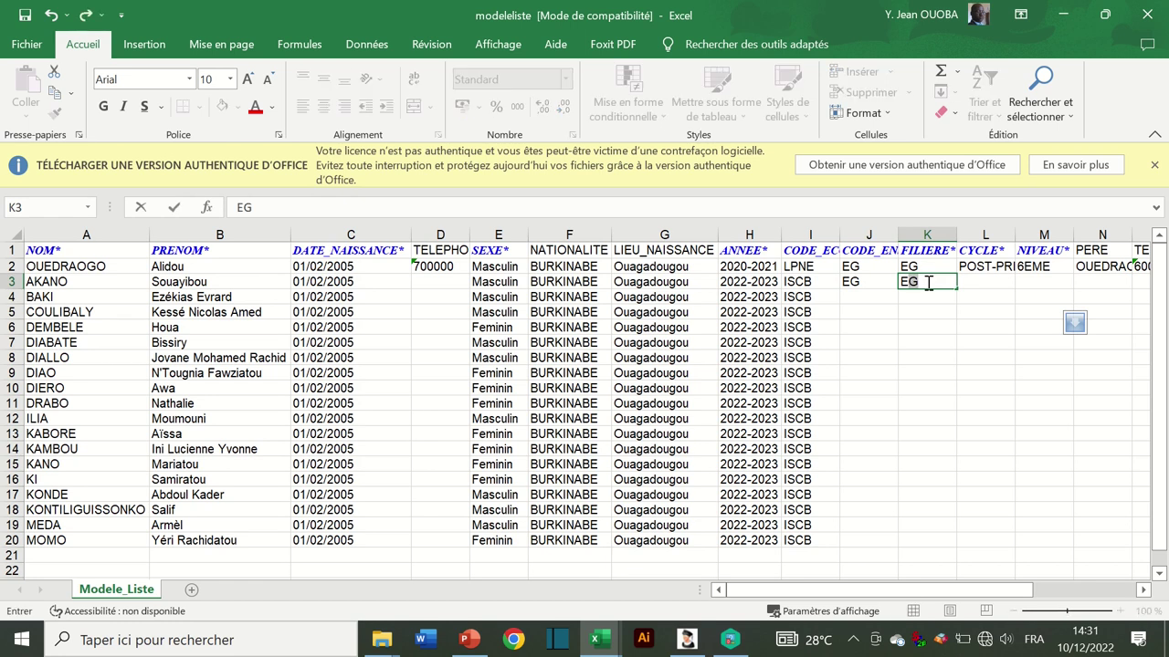
click(985, 286)
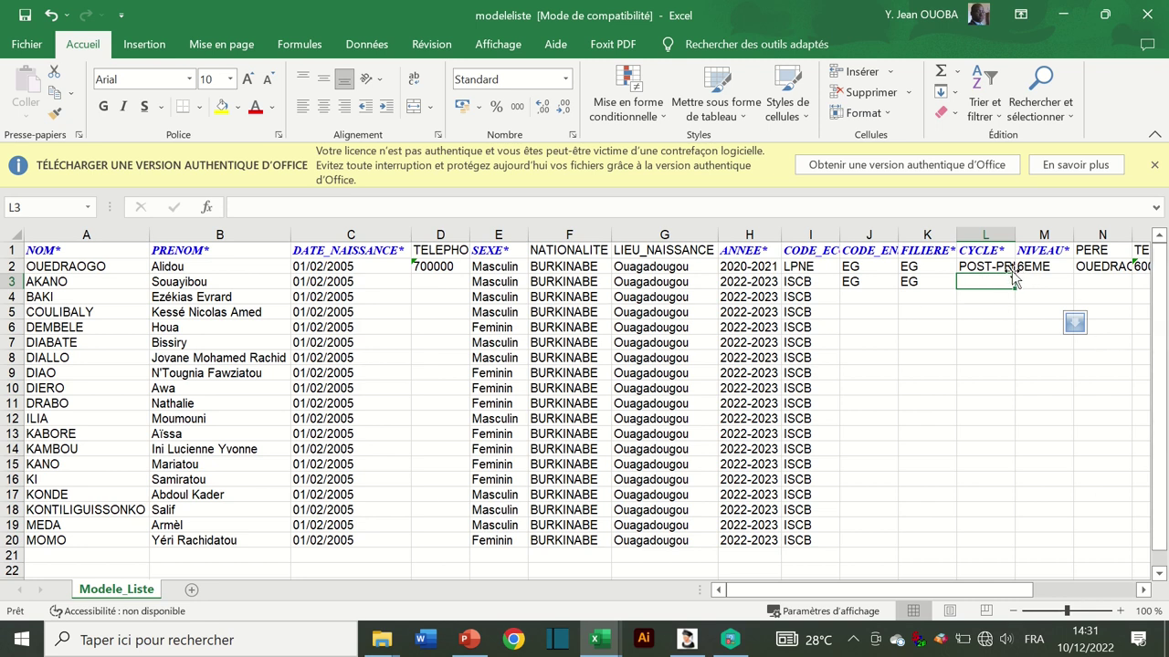
Enter POST-PRIMAIRE in the CYCLE cell L3 and auto-fit the CYCLE column
text(POST-PRIMAIRE)
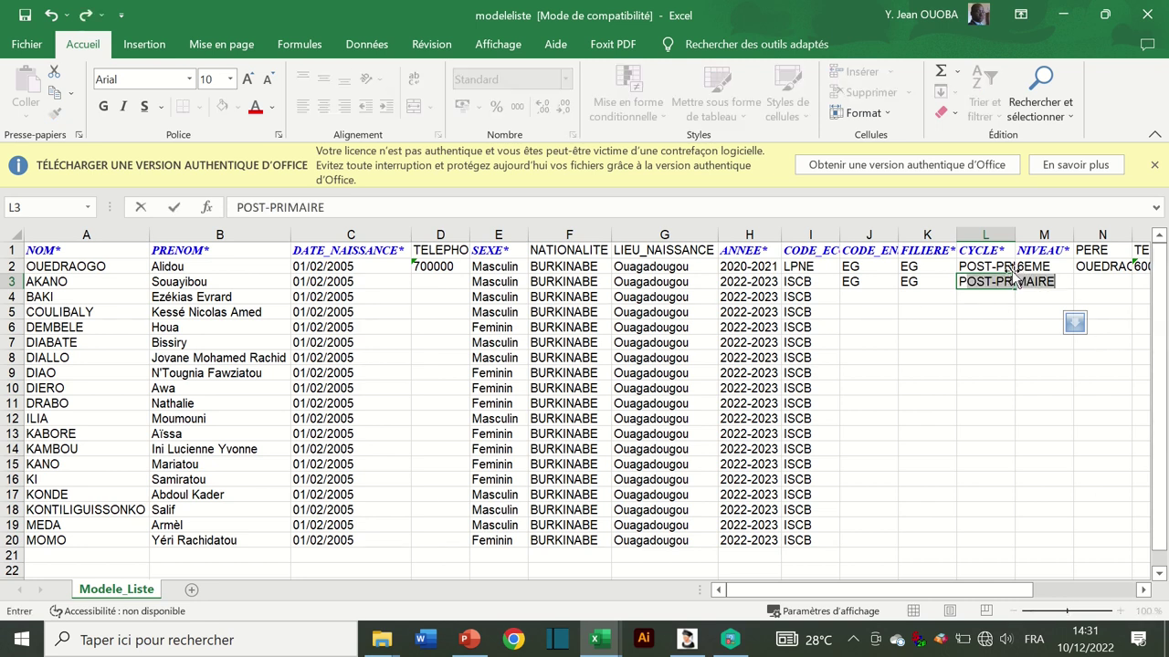
click(970, 311)
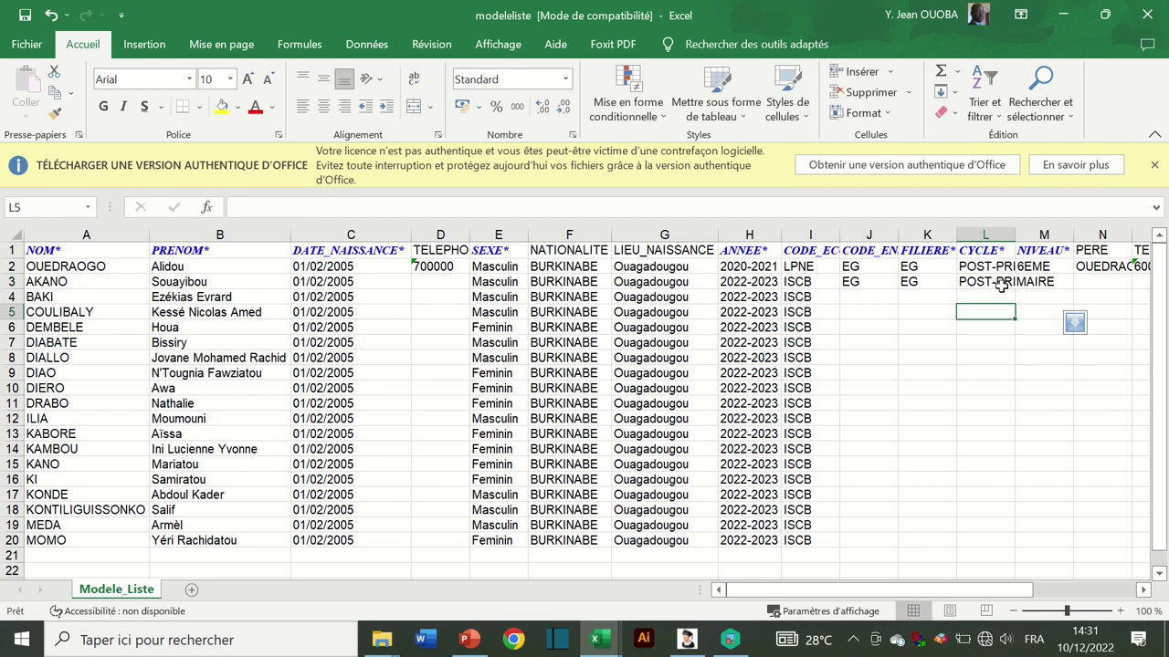
double_click(1017, 234)
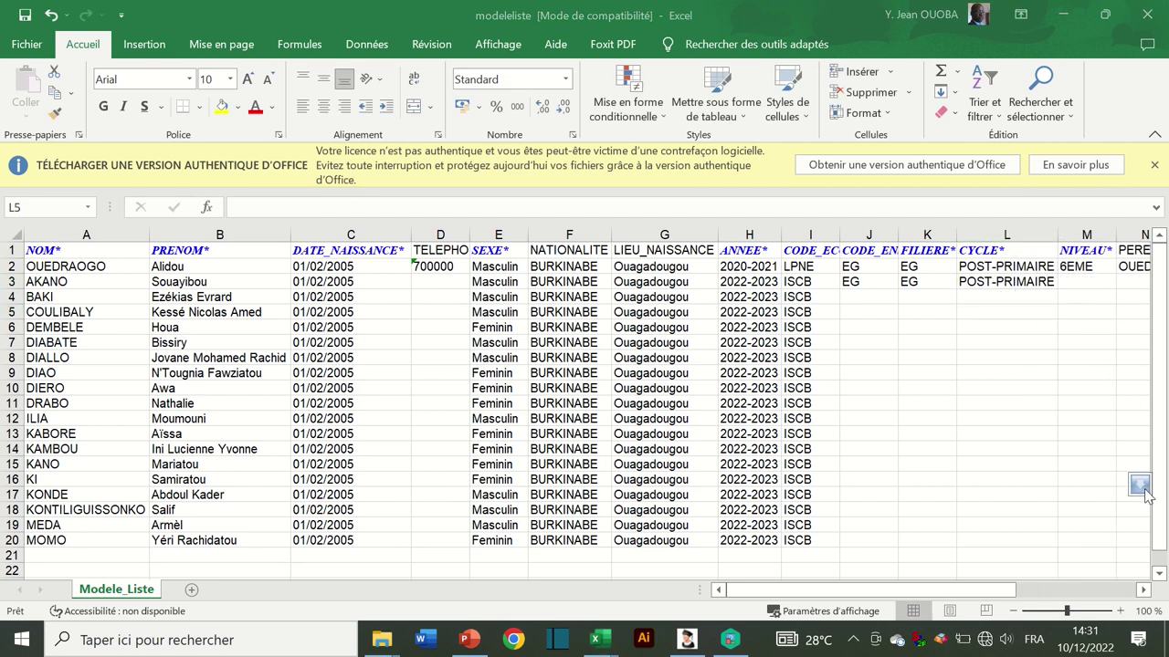
Enter the level 6EME for the first listed student in the NIVEAU cell M3
click(1093, 282)
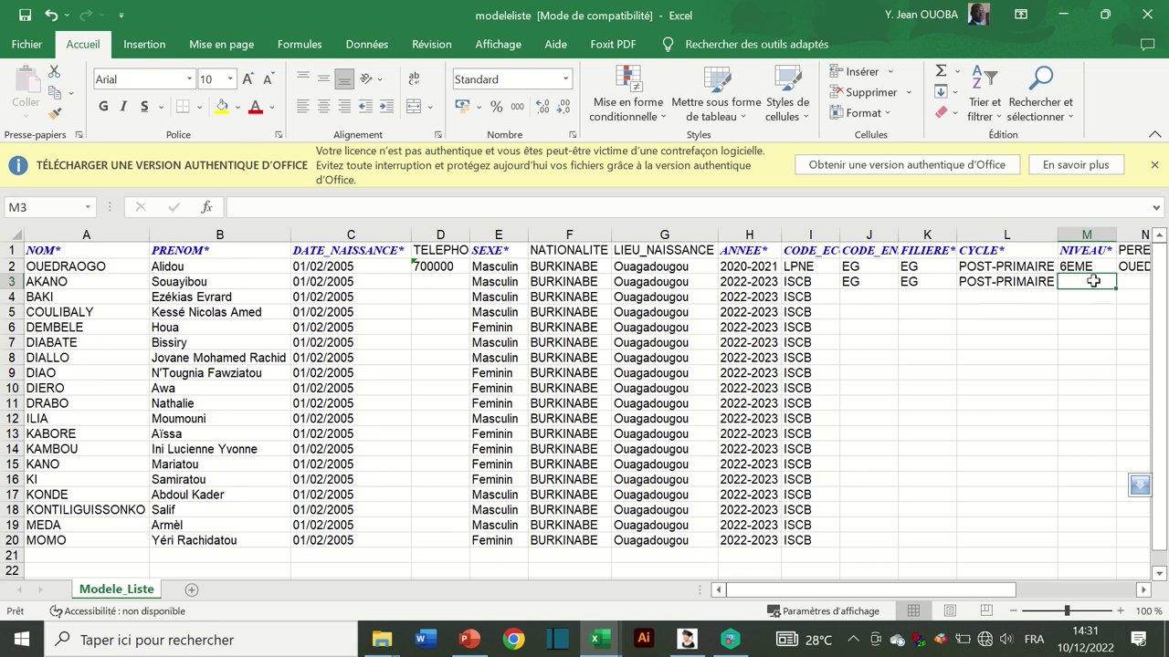
text(6eME)
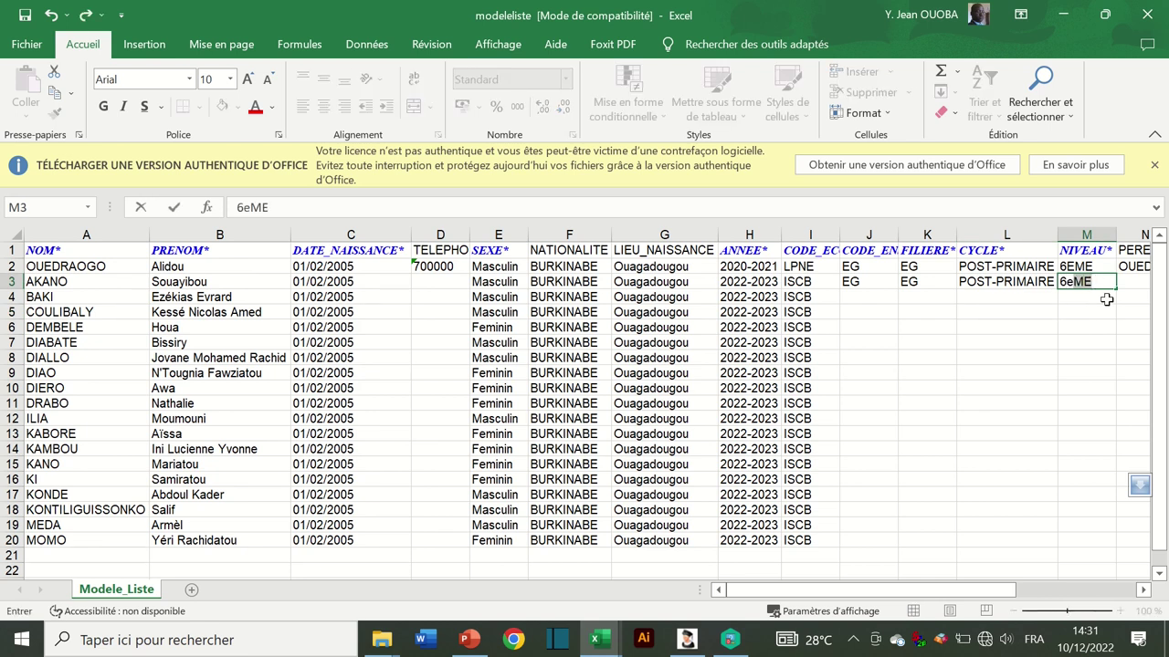
click(1106, 310)
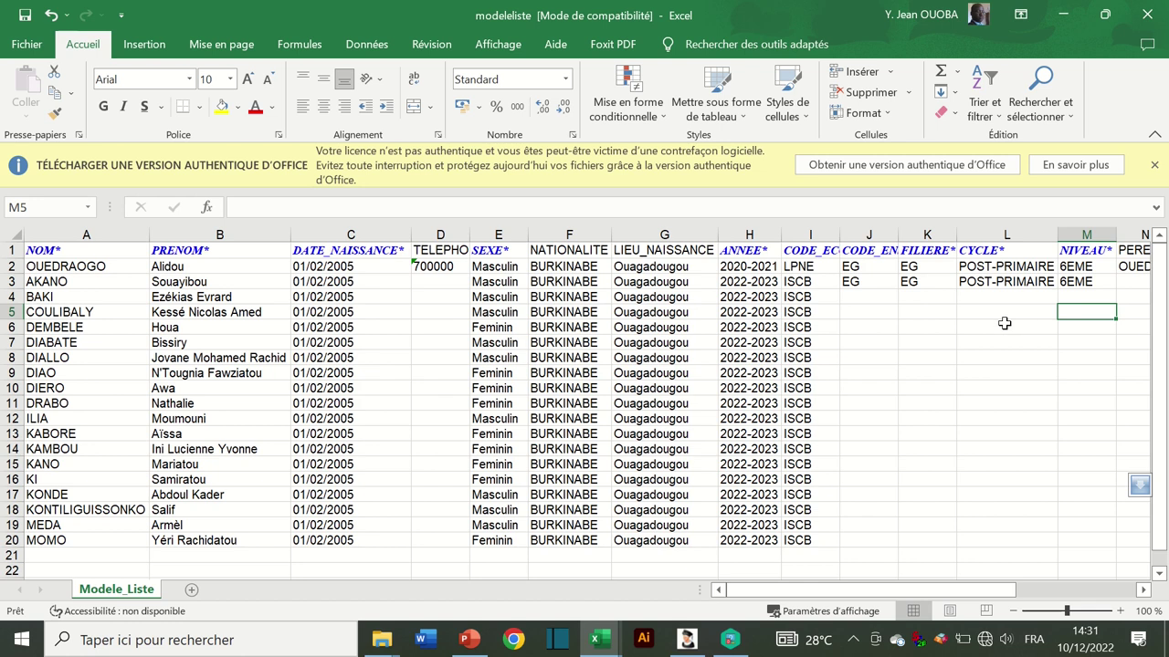
Try to fill the J3:M3 values down to row 19 in one go, and undo the fill
click(849, 269)
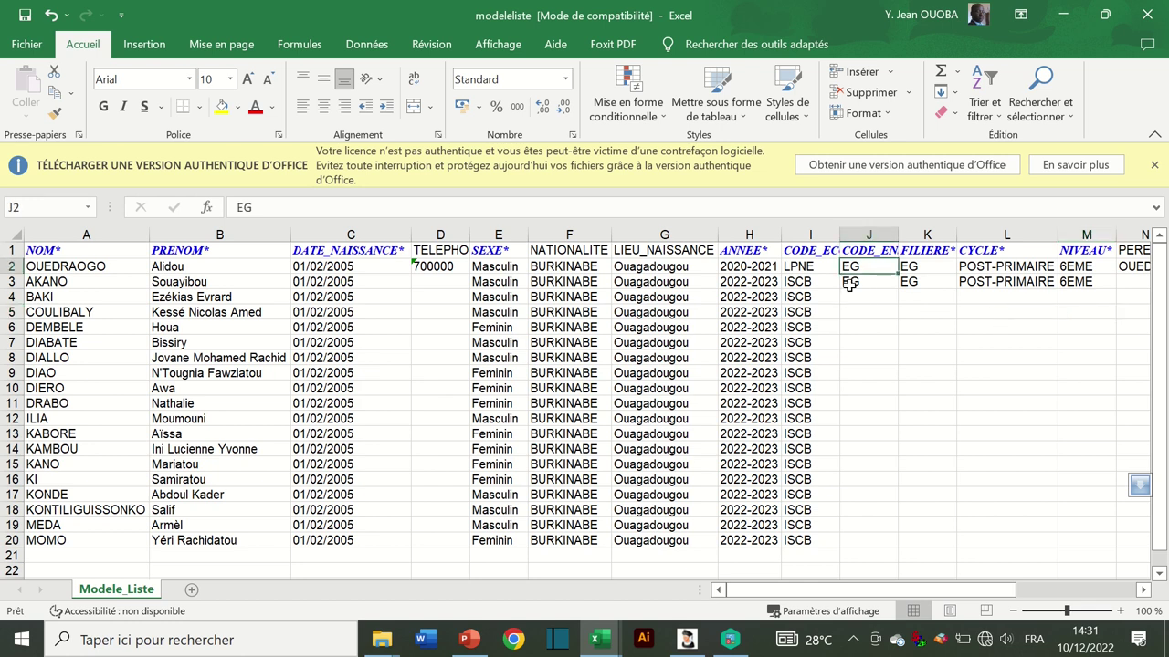
click(849, 284)
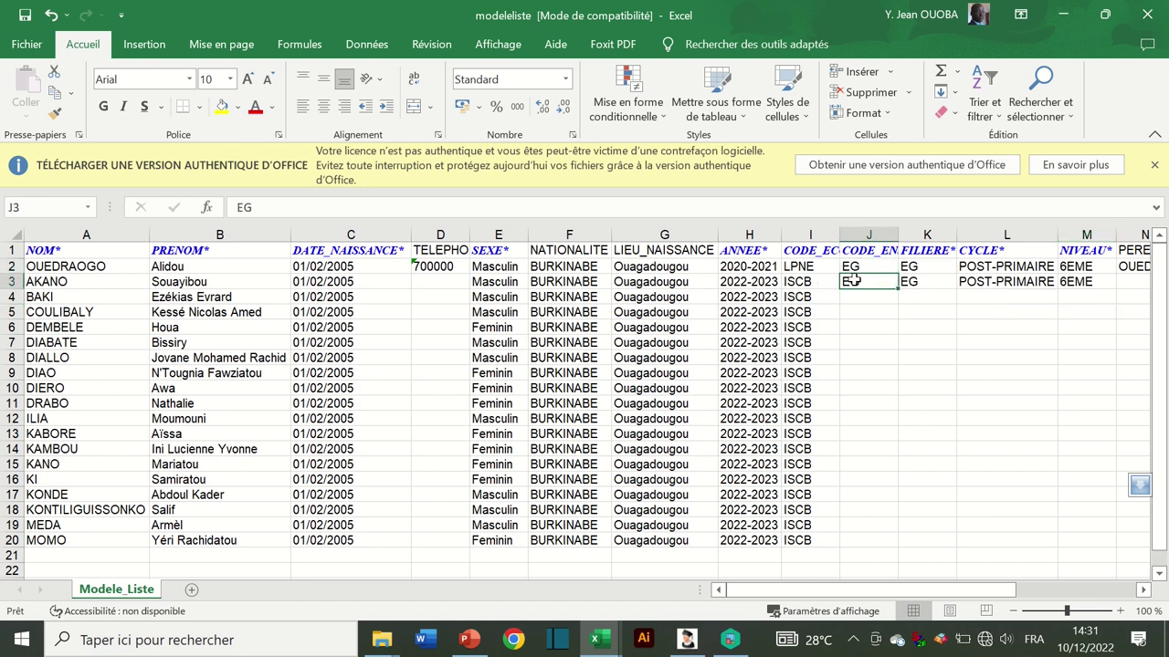
drag(850, 281, 1125, 534)
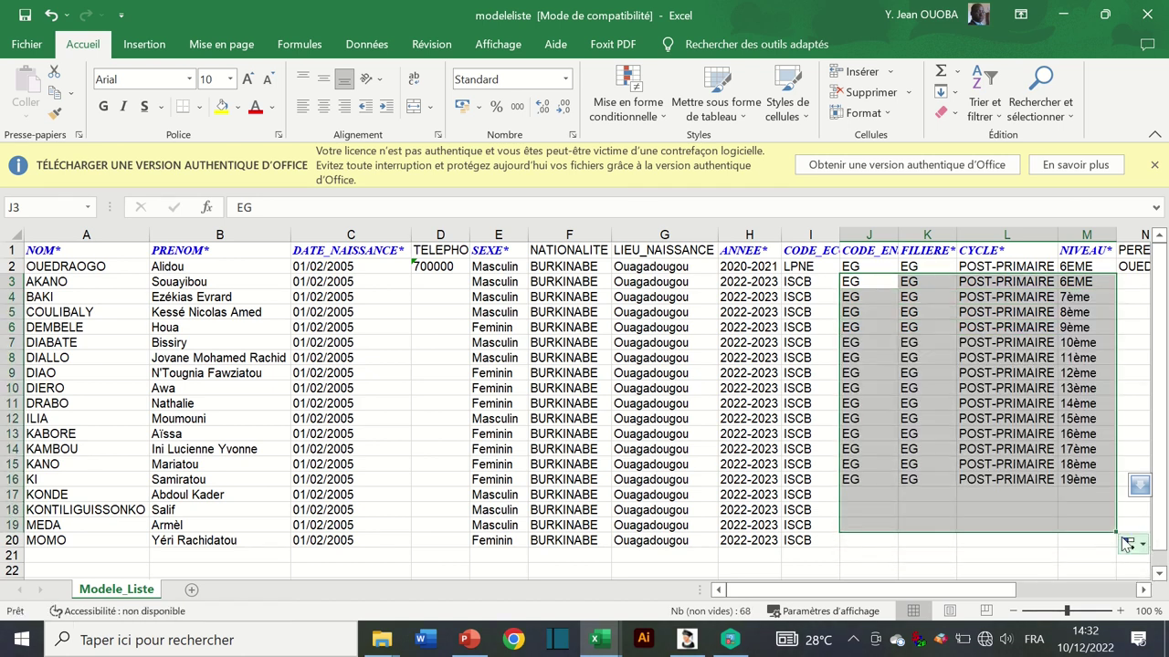
click(1077, 327)
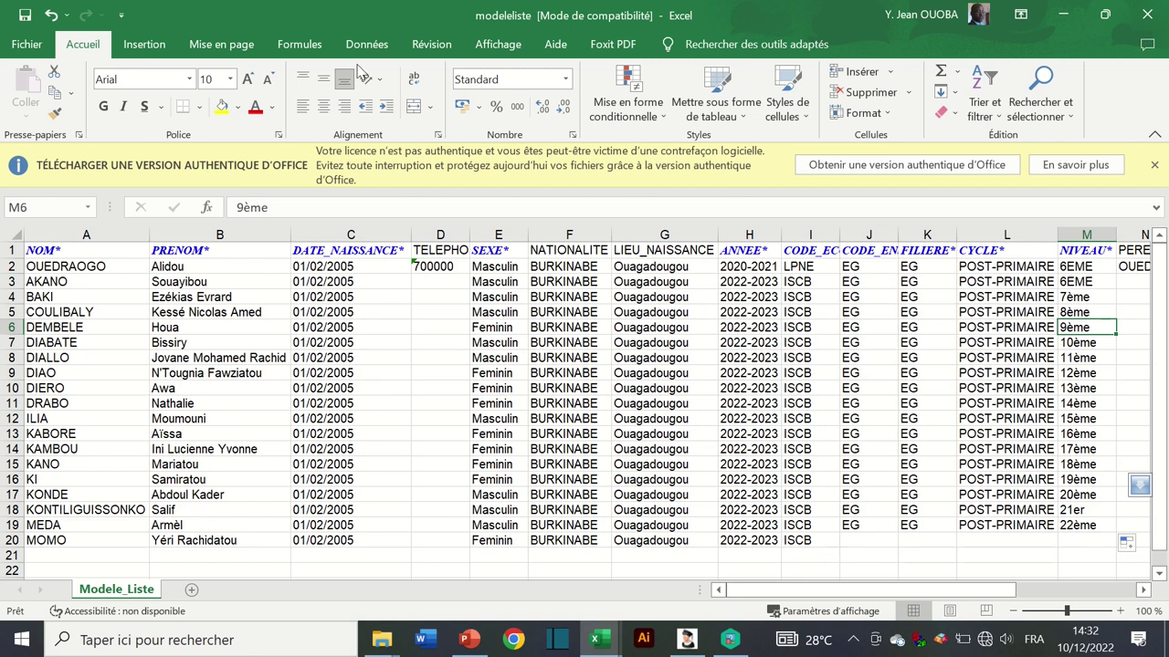
click(53, 17)
click(1012, 334)
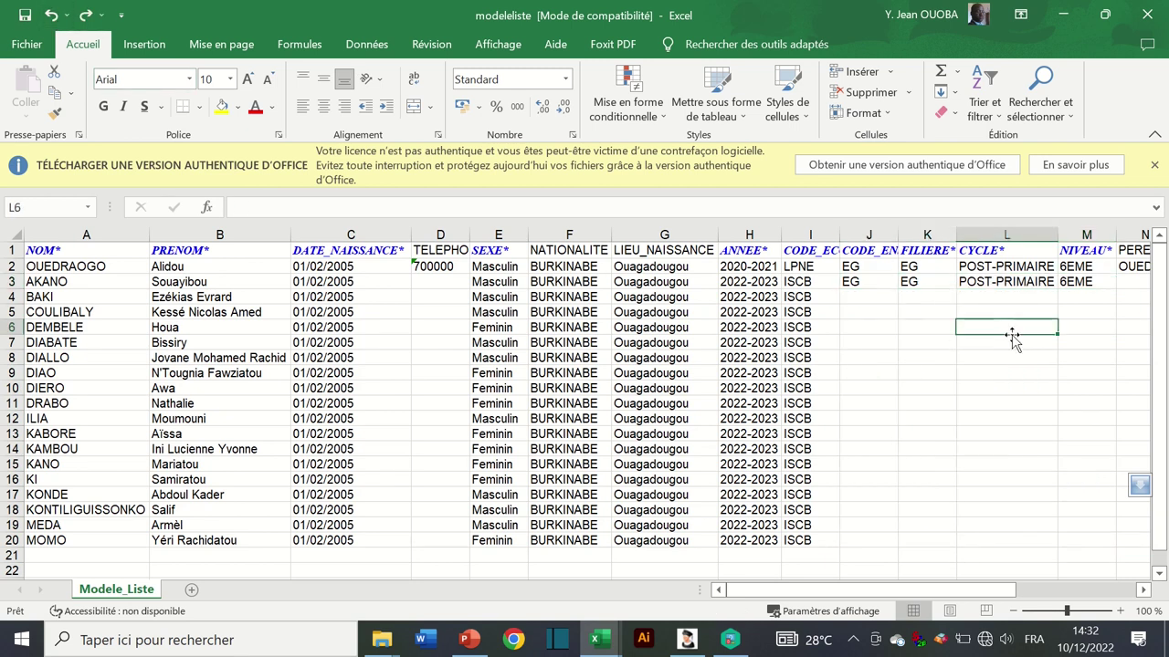
Copy the EG, EG and POST-PRIMAIRE values from J3:L3 down to row 20
click(848, 280)
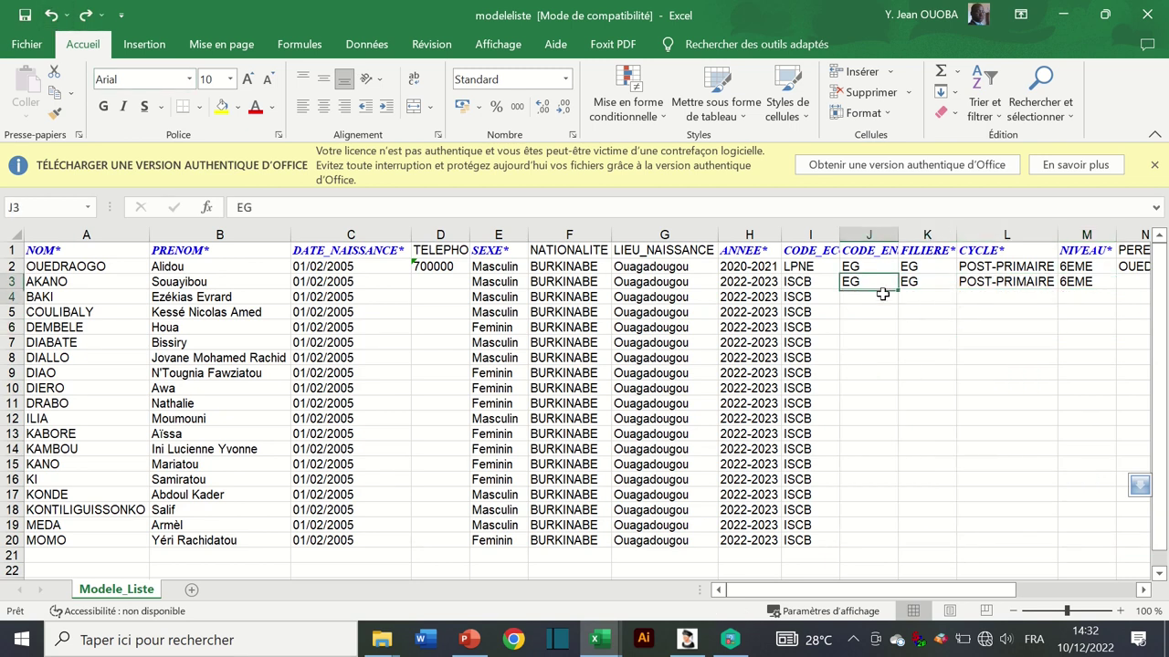
drag(876, 283, 965, 279)
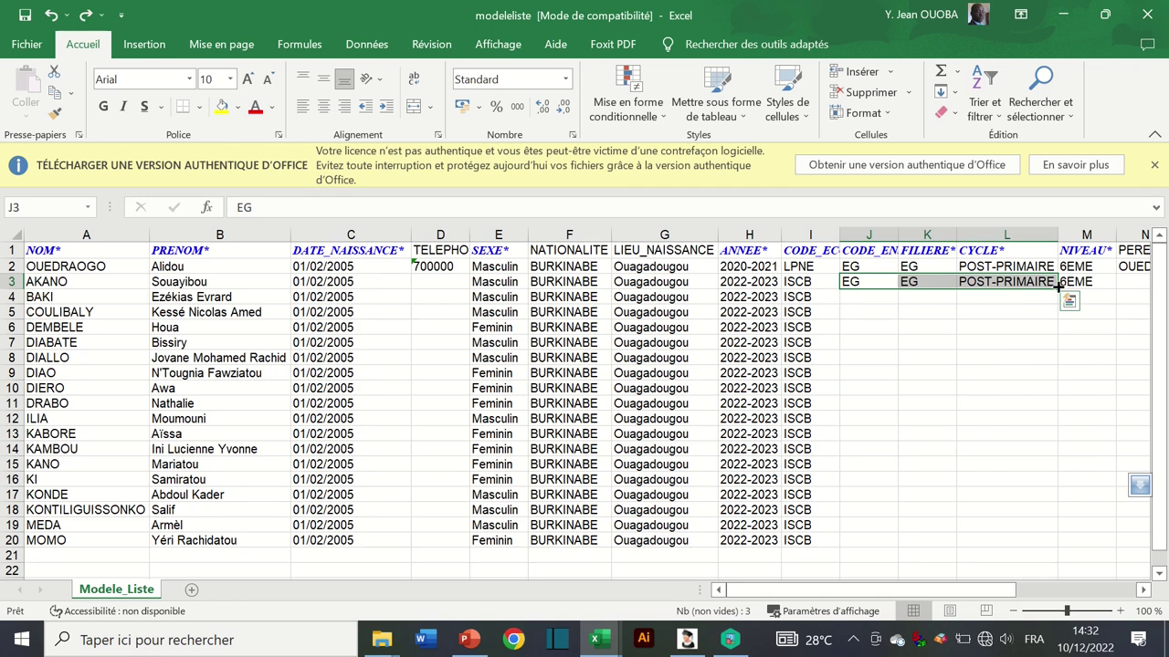
drag(1057, 287, 1032, 537)
click(1013, 402)
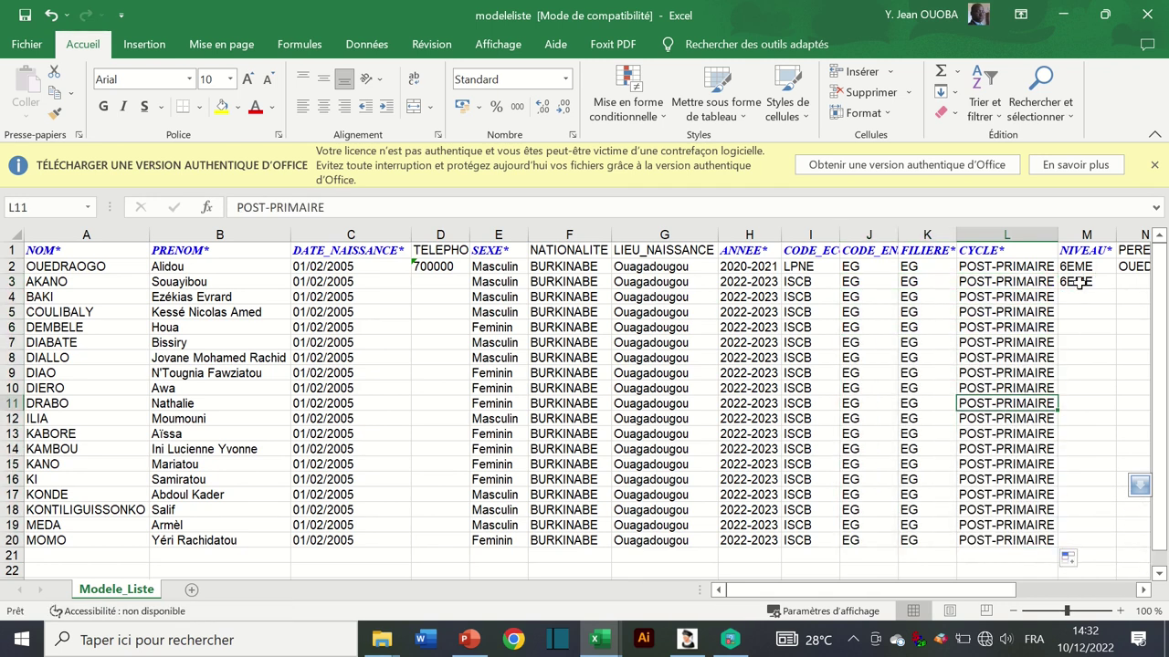
Copy 6EME from M3 down to M20 without incrementing the number
click(1079, 283)
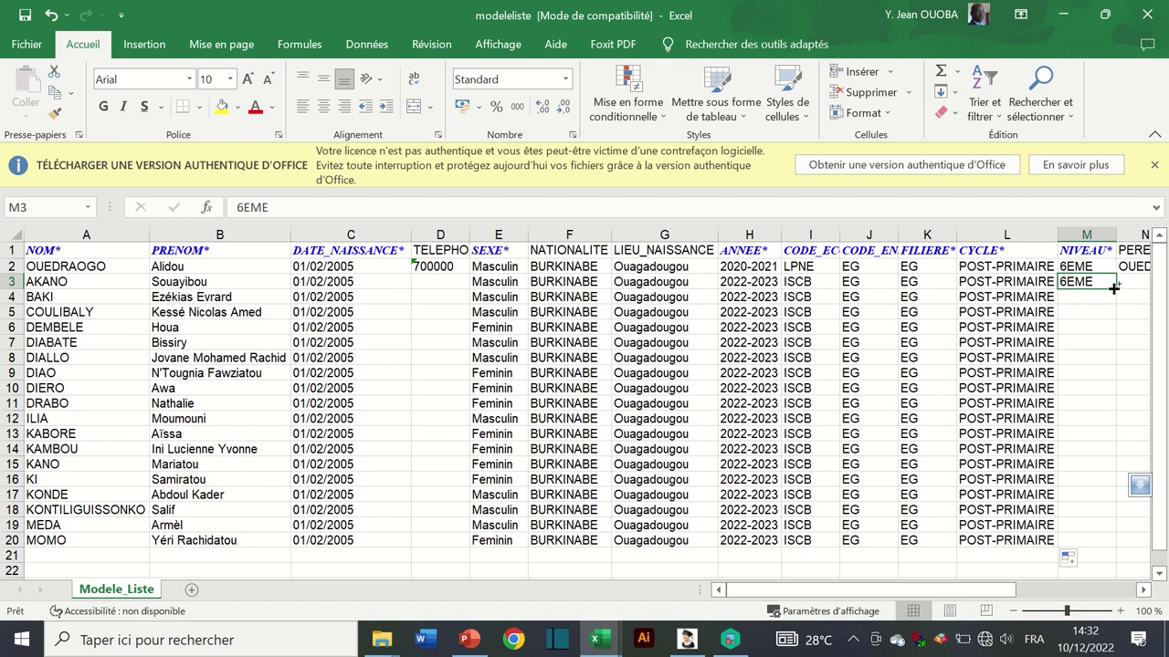
drag(1113, 287, 1126, 544)
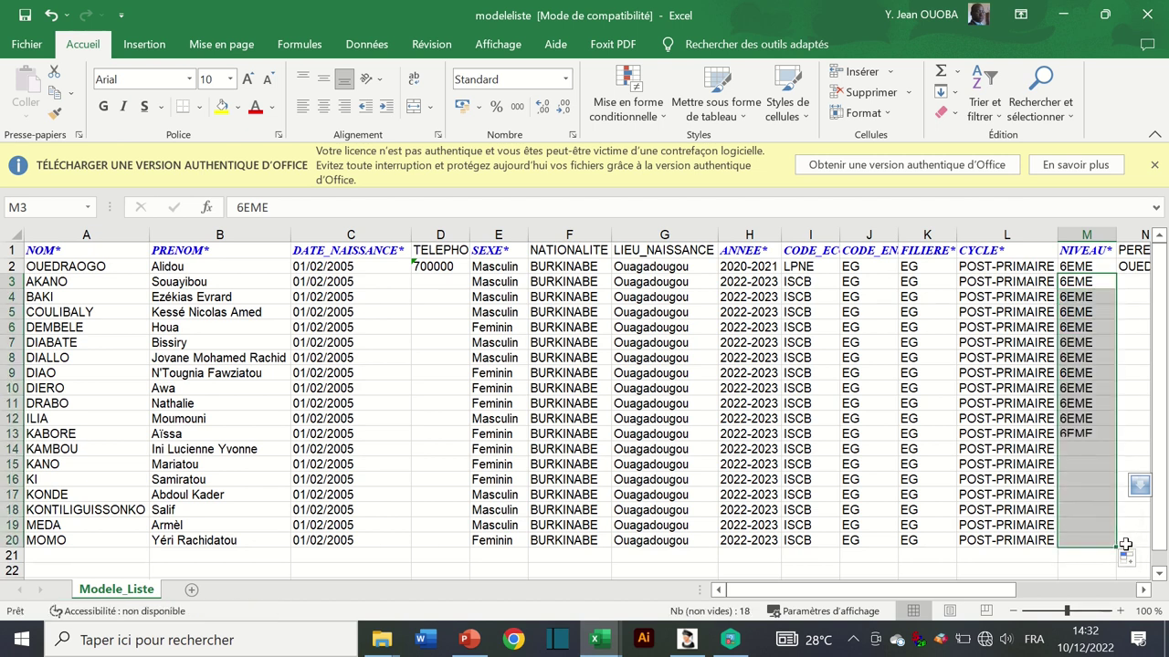
click(966, 448)
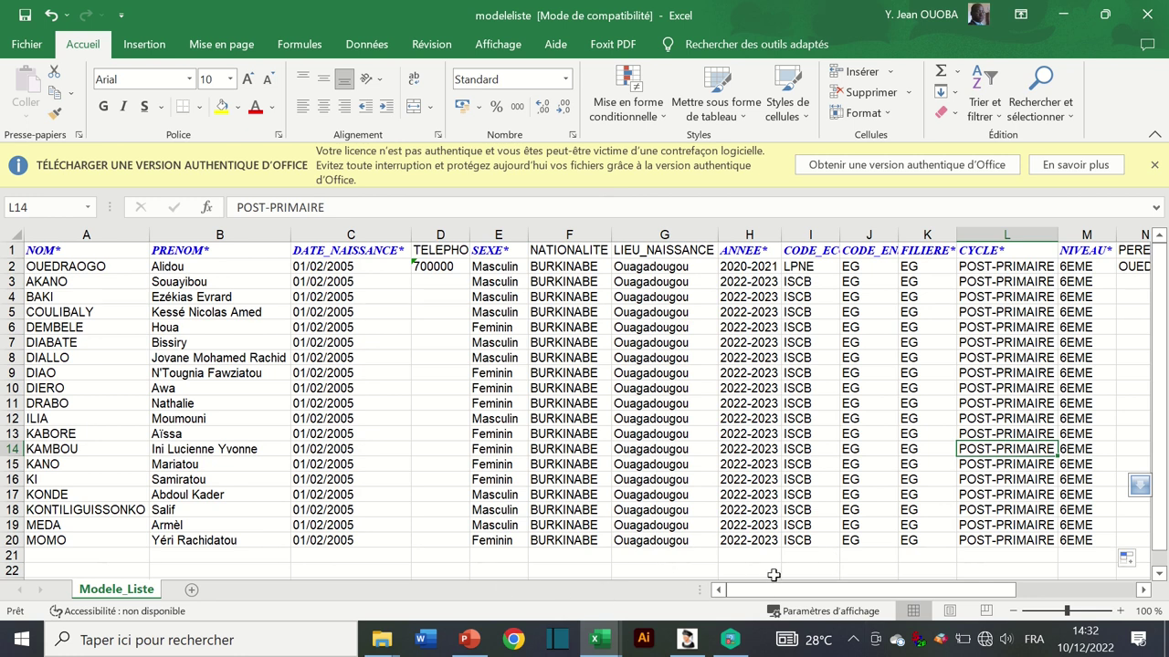
Save the completed template on the desktop (Bureau) as 6eme in Excel 97-2003 workbook format
drag(781, 592, 867, 611)
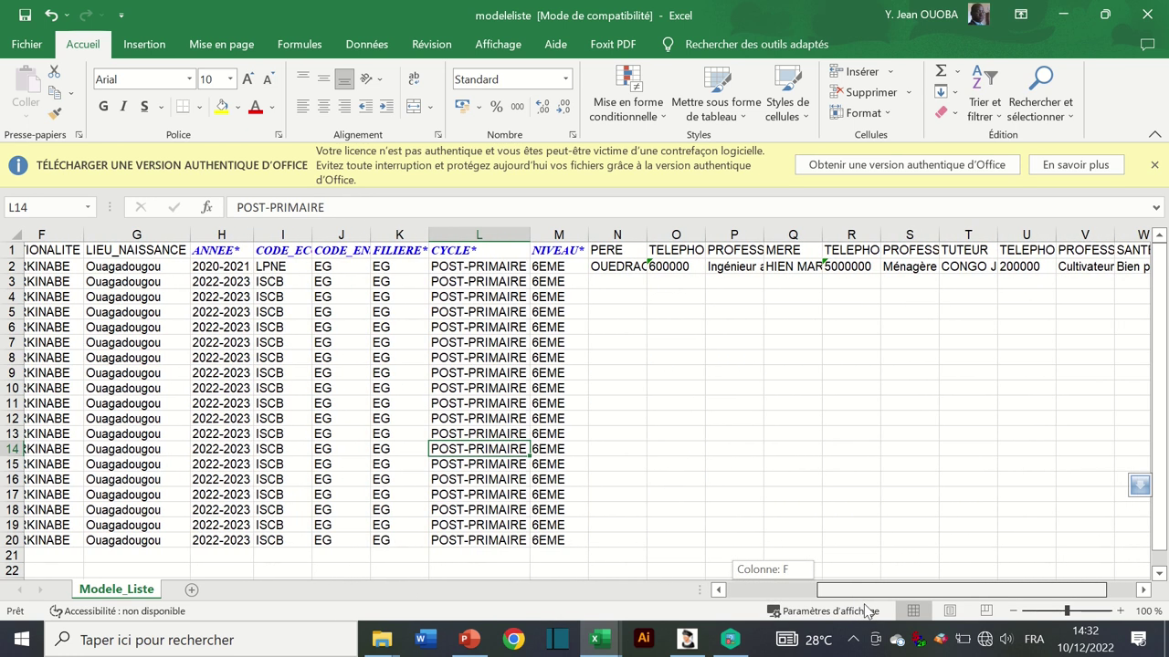
drag(867, 612, 747, 582)
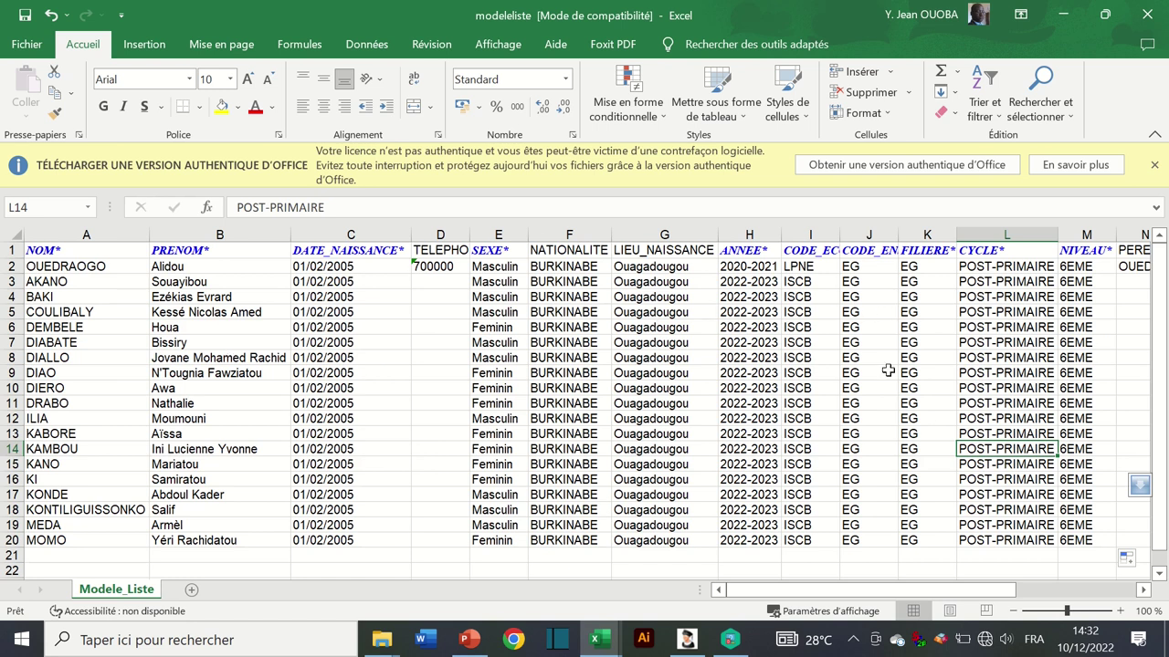
click(28, 46)
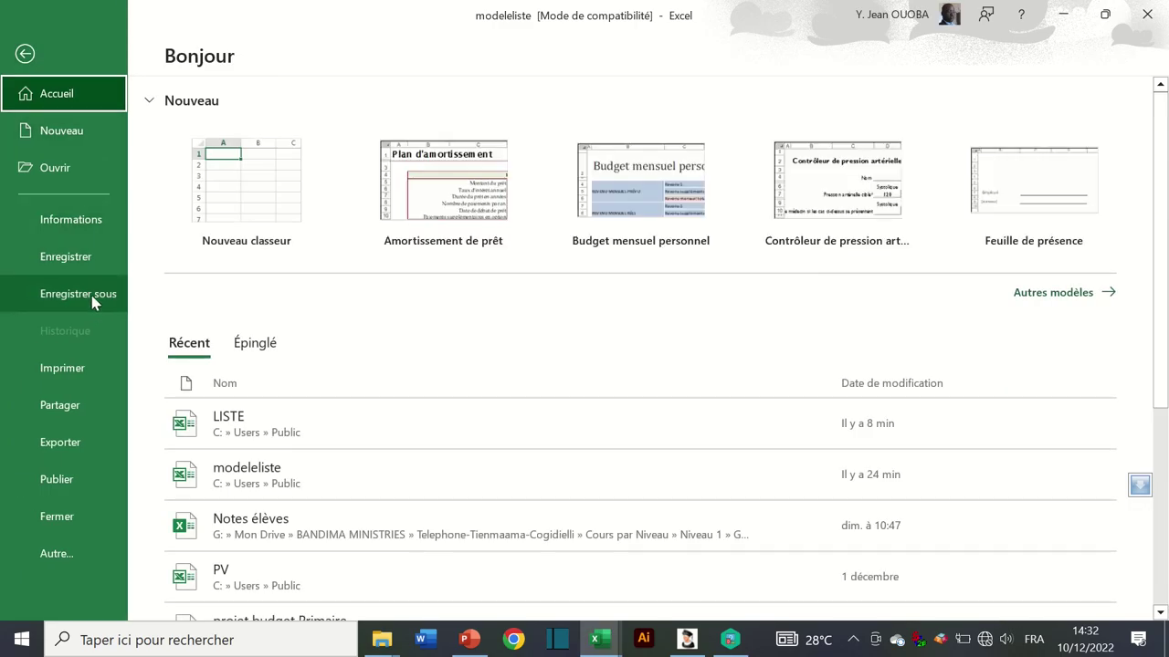
click(95, 302)
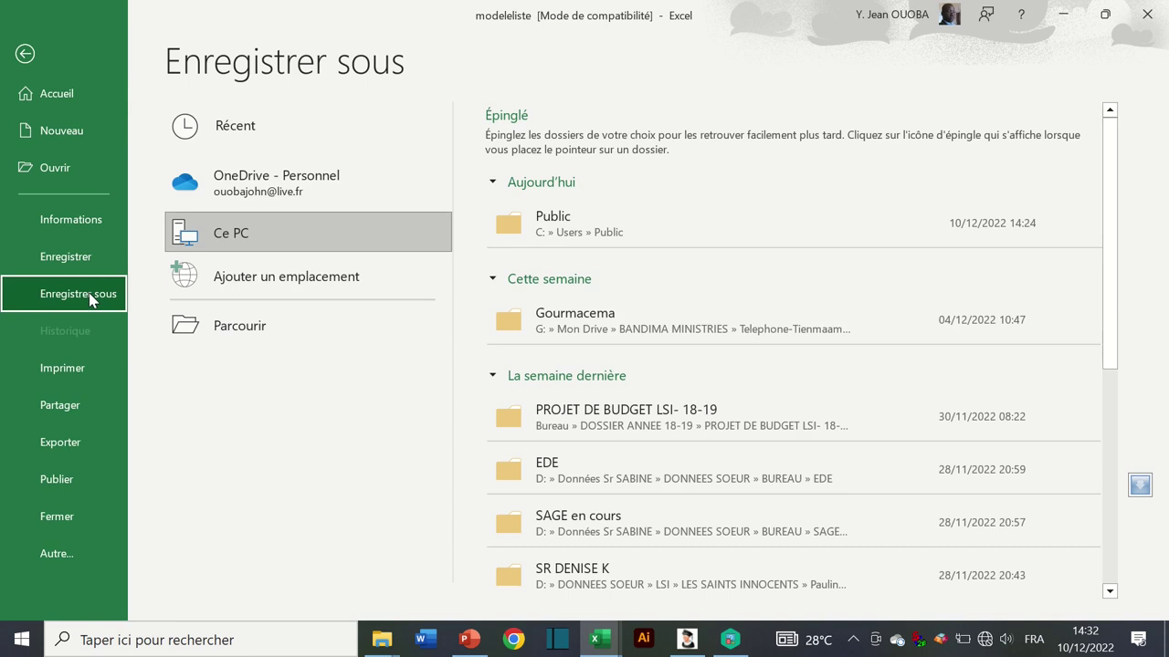
click(254, 327)
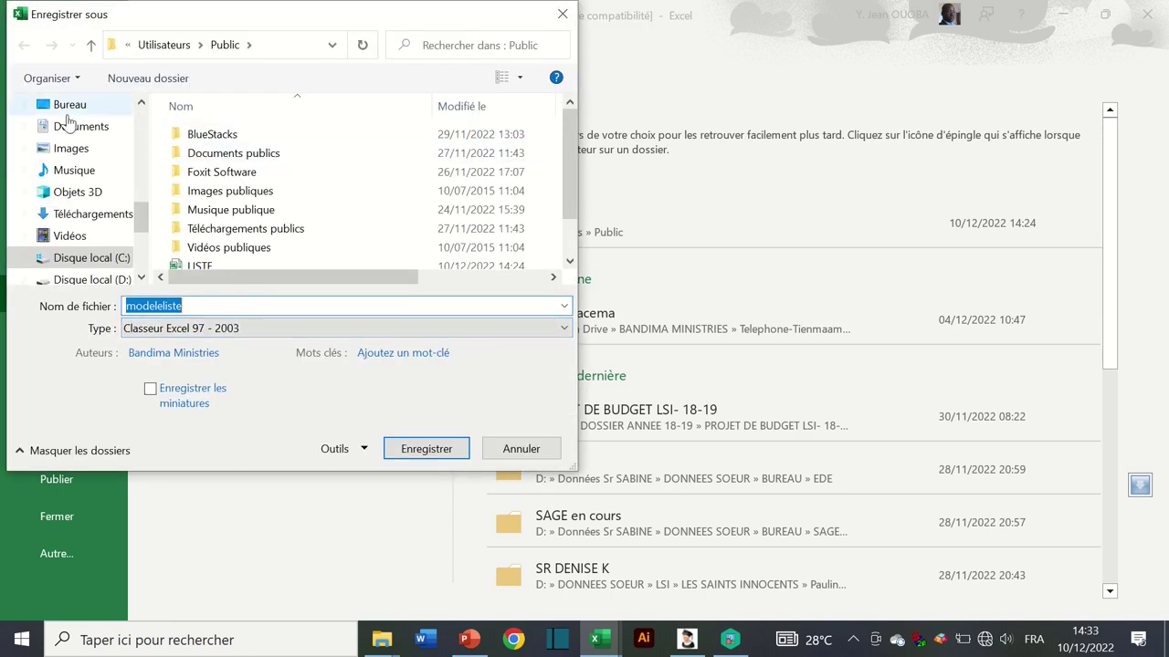
click(58, 107)
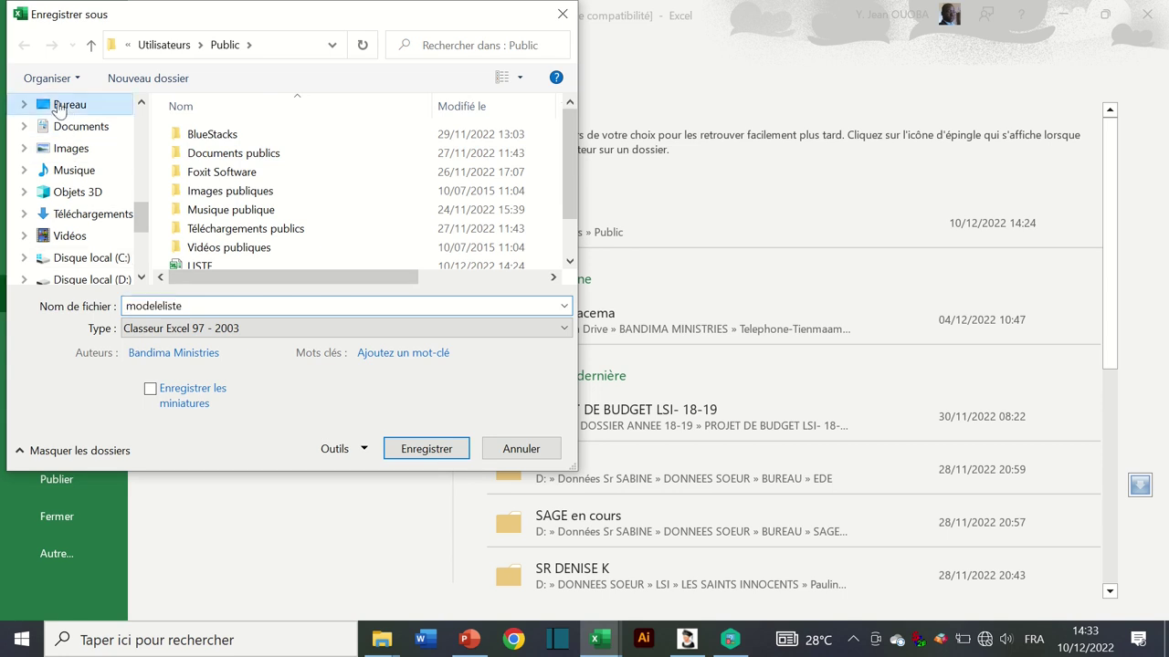
double_click(193, 306)
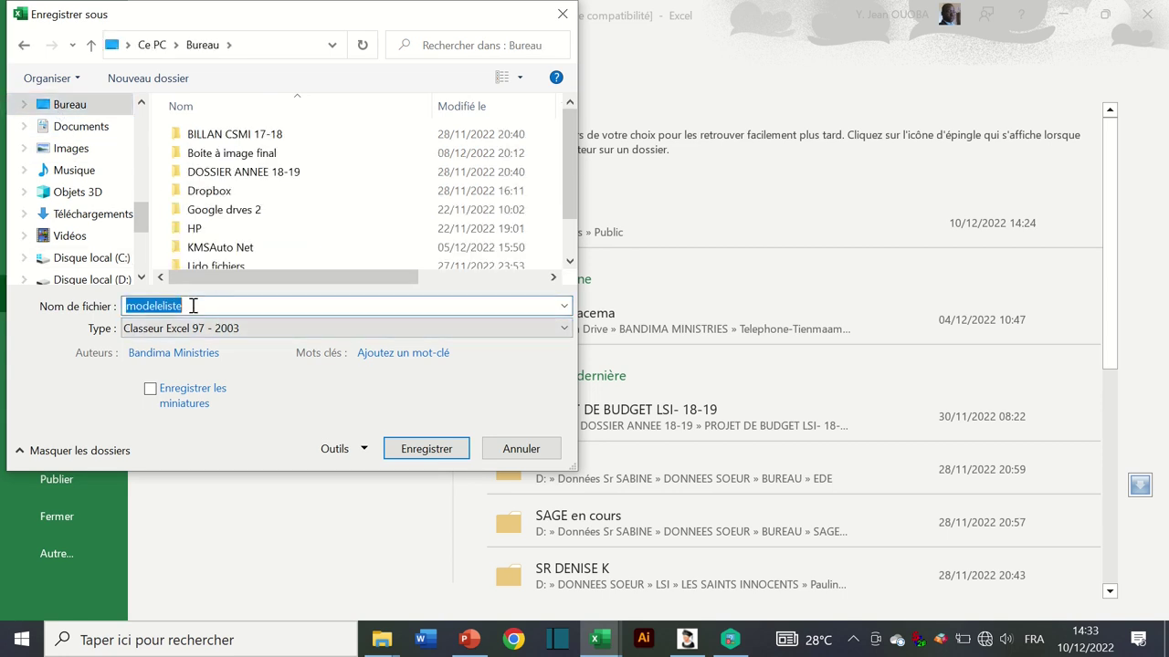
text(6eme)
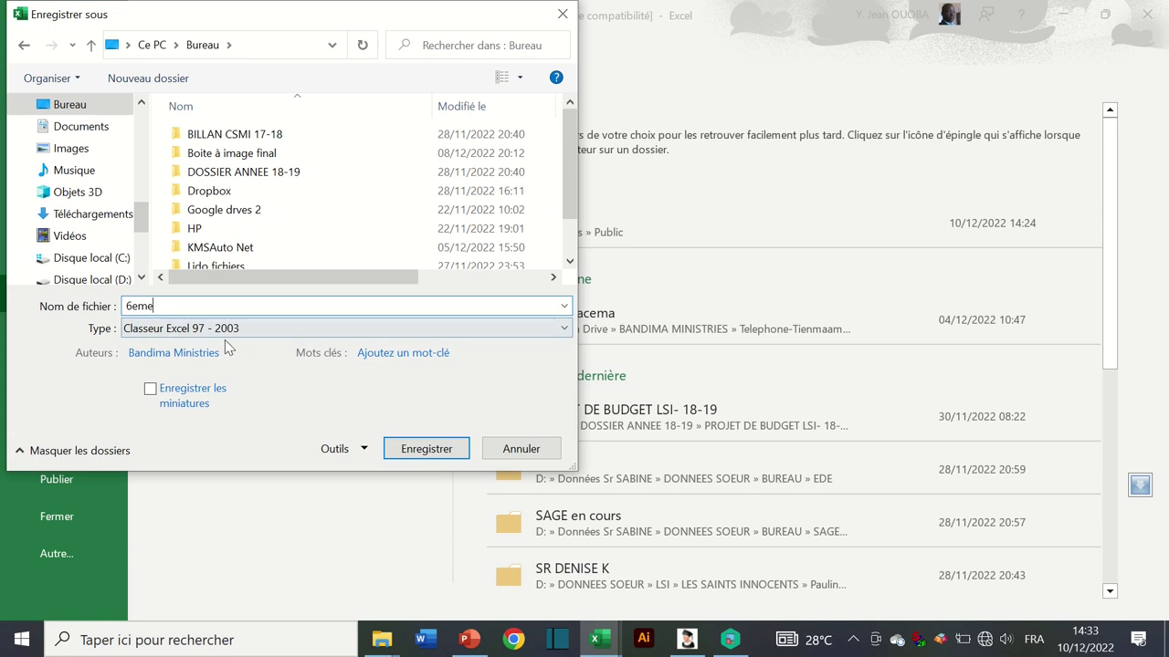
click(426, 450)
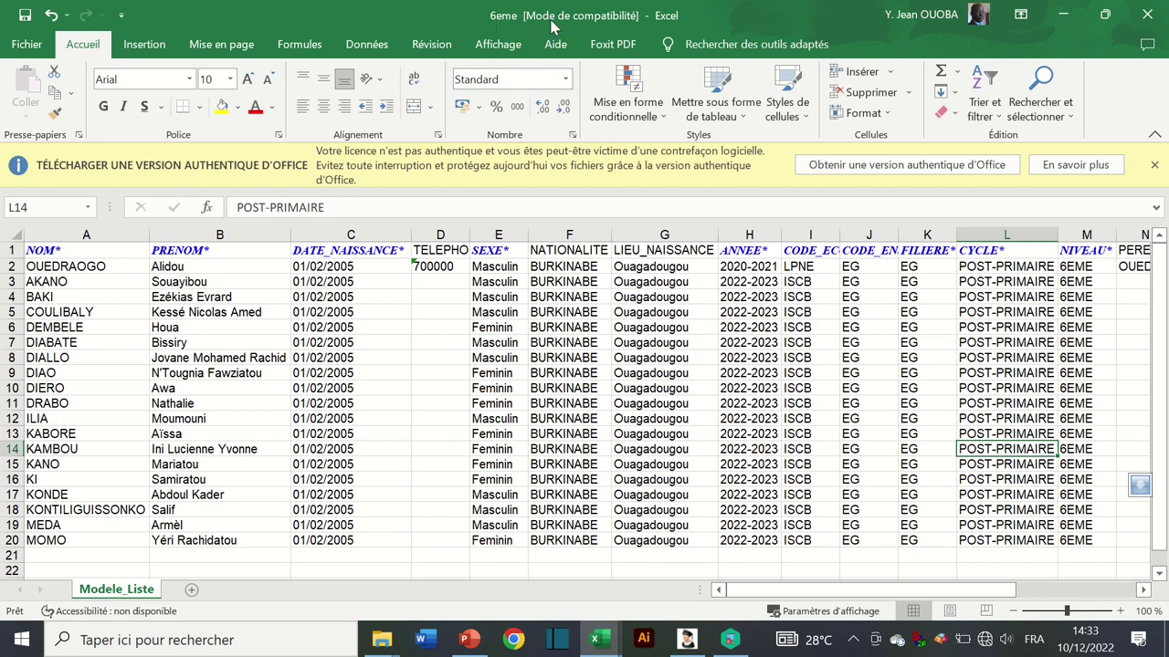
Close the 6eme and LISTE workbooks, saving the changes to LISTE.xls
click(1156, 20)
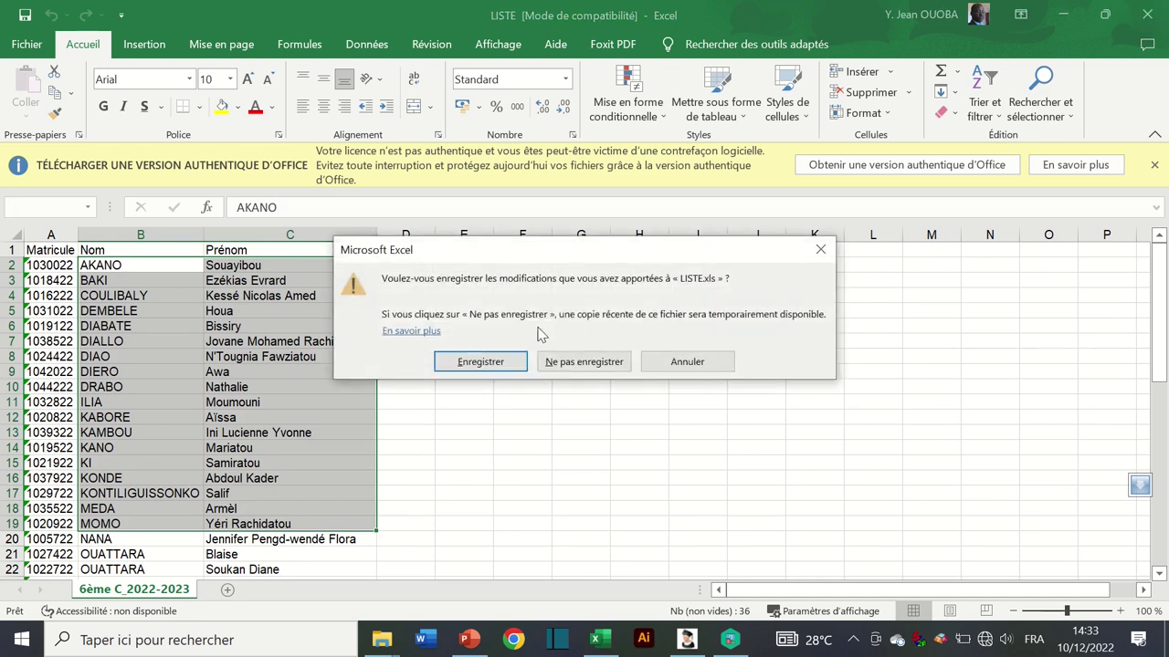
click(491, 358)
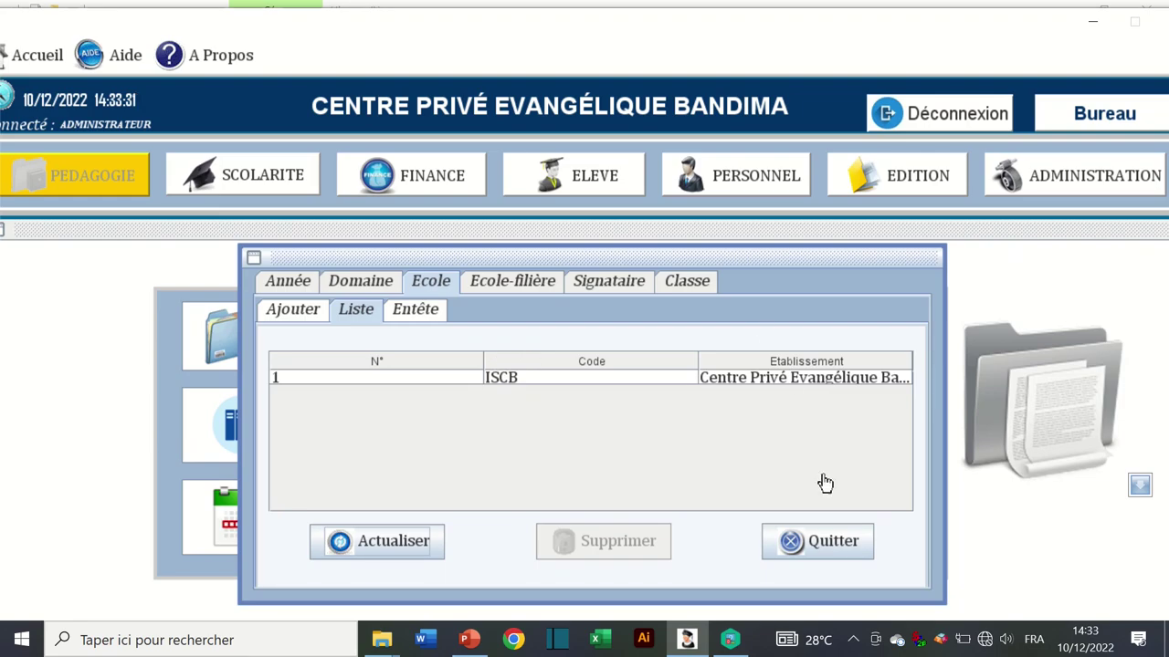
Quit the school list in the school management software and open the Importation form of the student records (Dossier Elève)
click(841, 548)
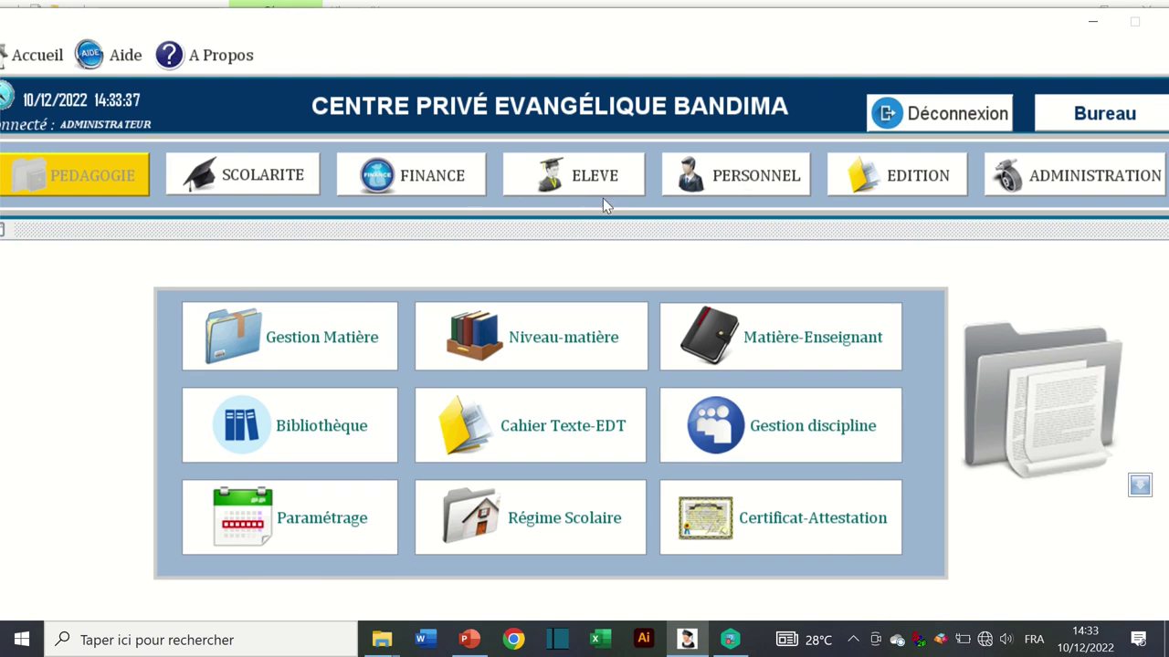
click(608, 176)
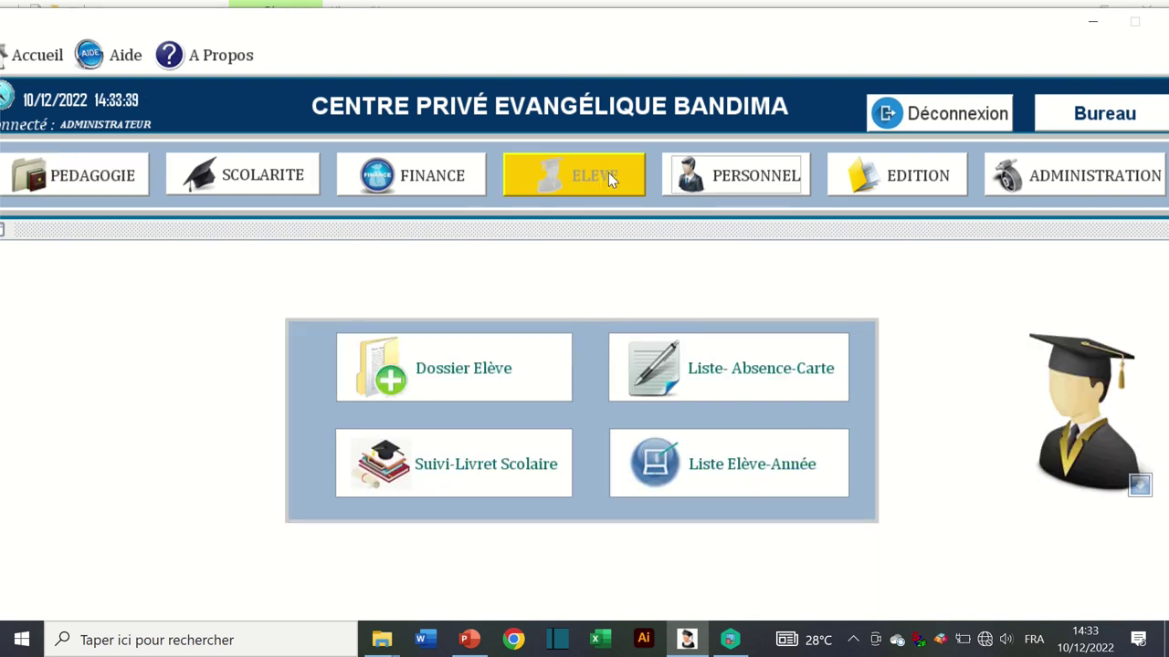
click(512, 379)
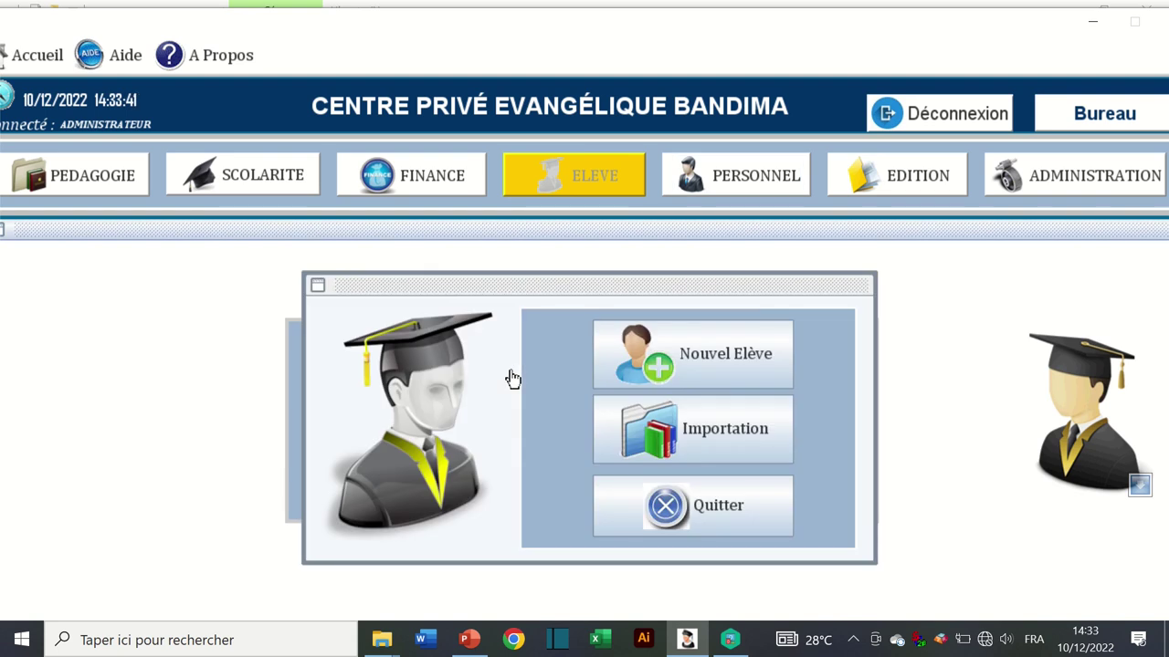
click(730, 436)
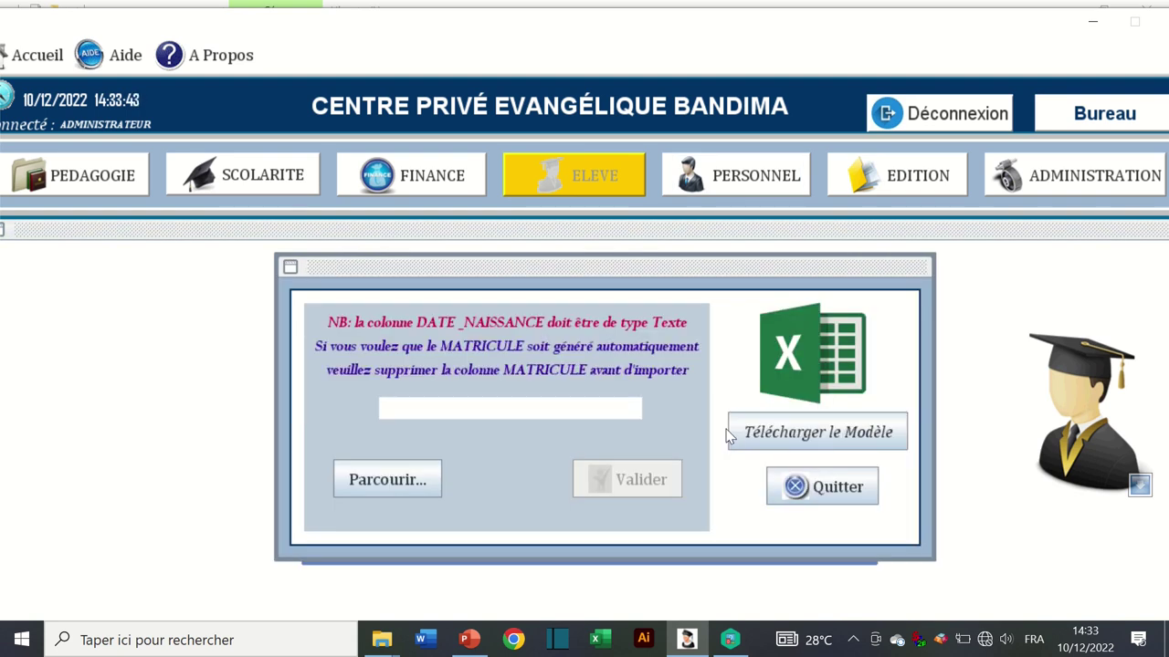
Choose 6eme.xls from the desktop (Bureau) as the file to import and validate the import
click(391, 484)
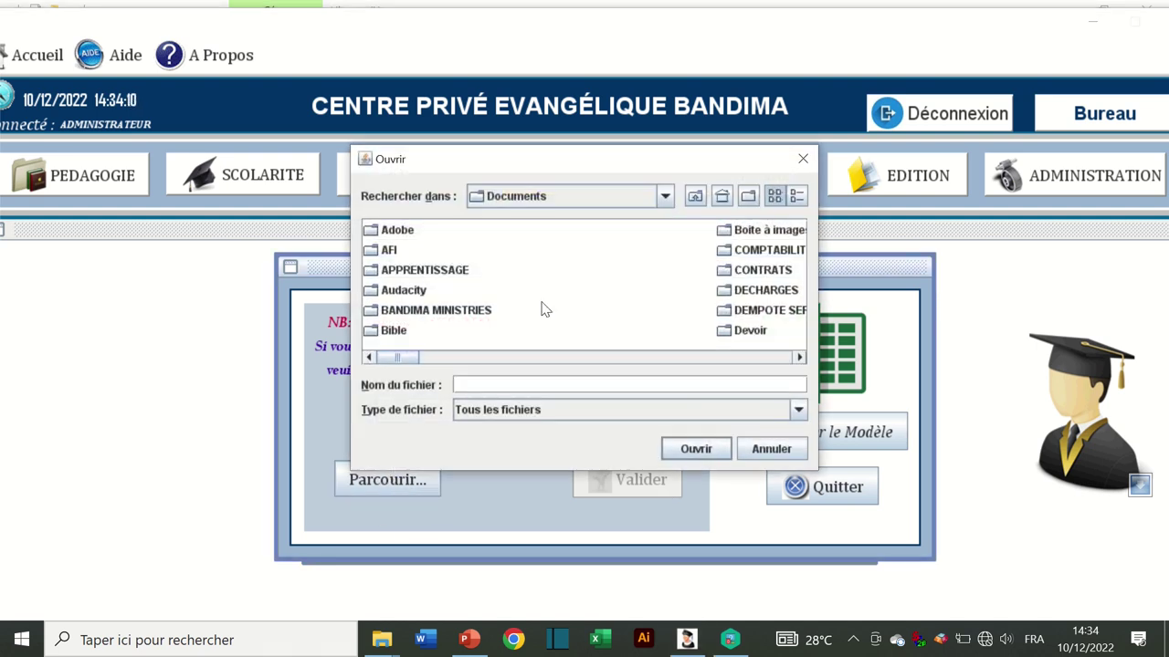
click(649, 196)
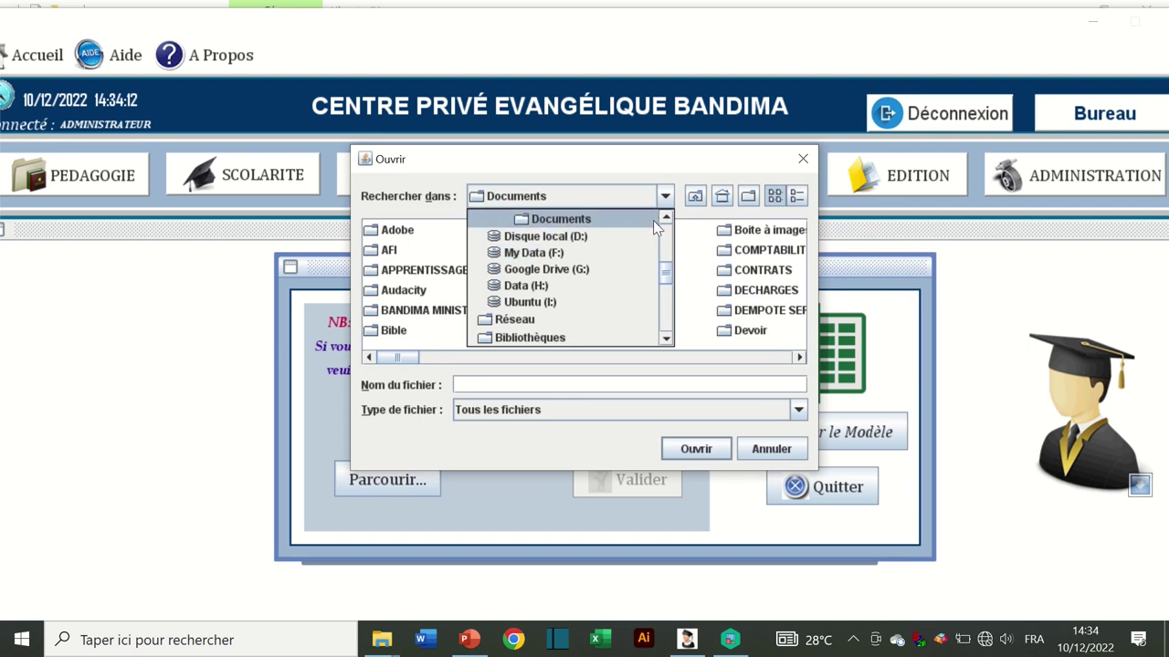
scroll(667, 274, up, 5)
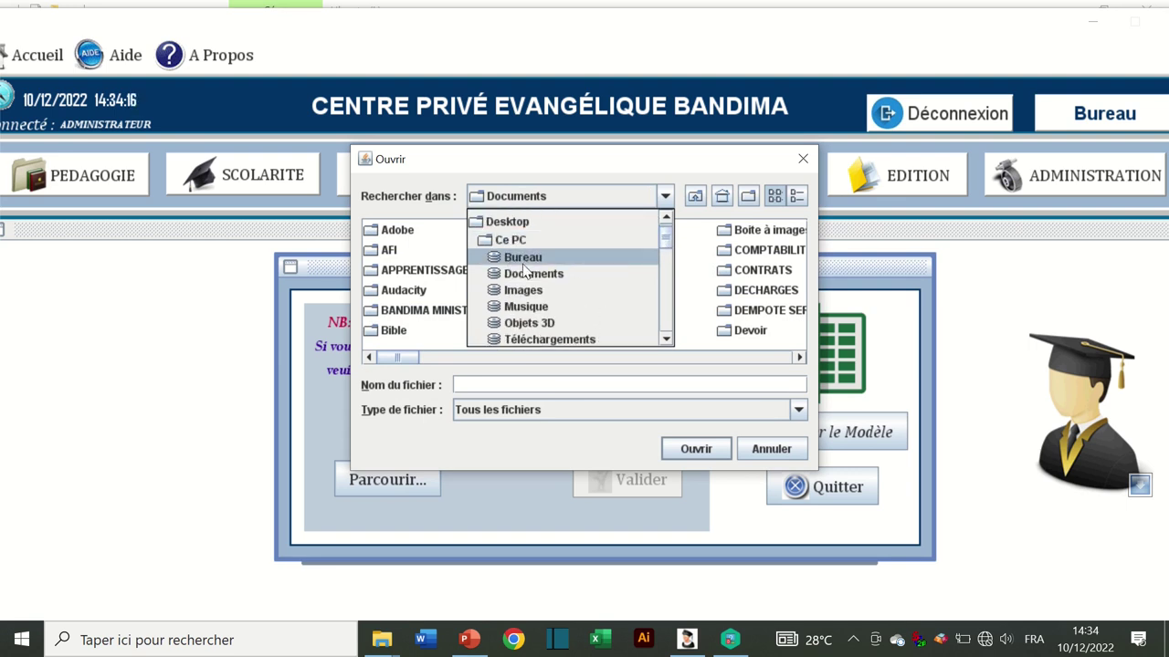
click(523, 259)
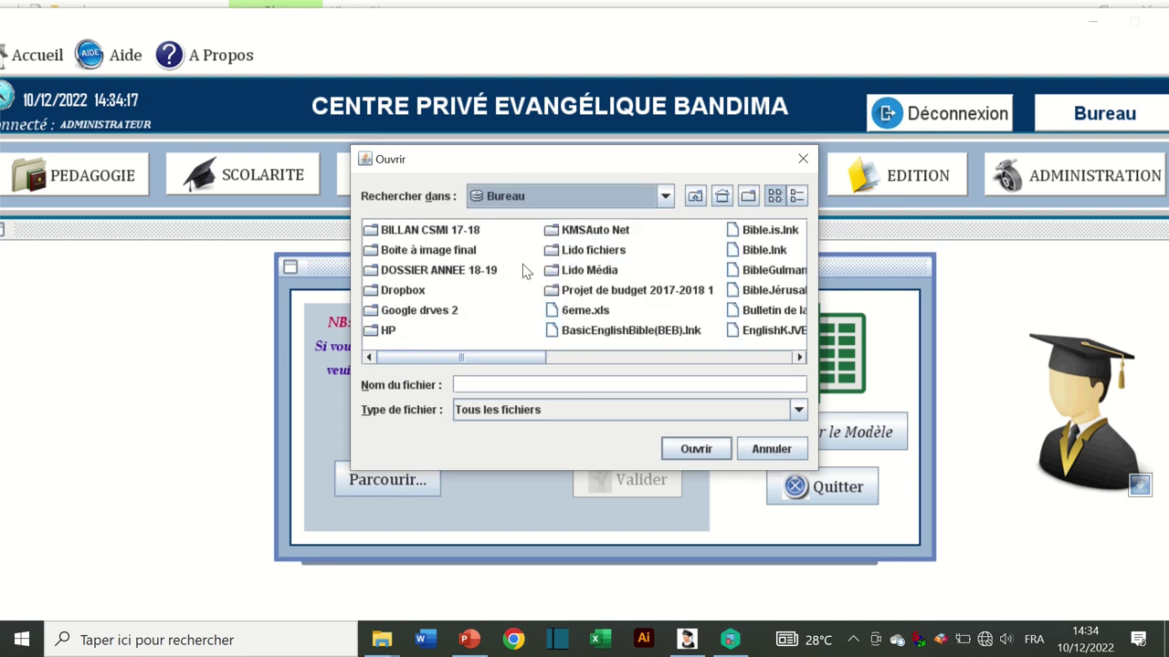
click(582, 313)
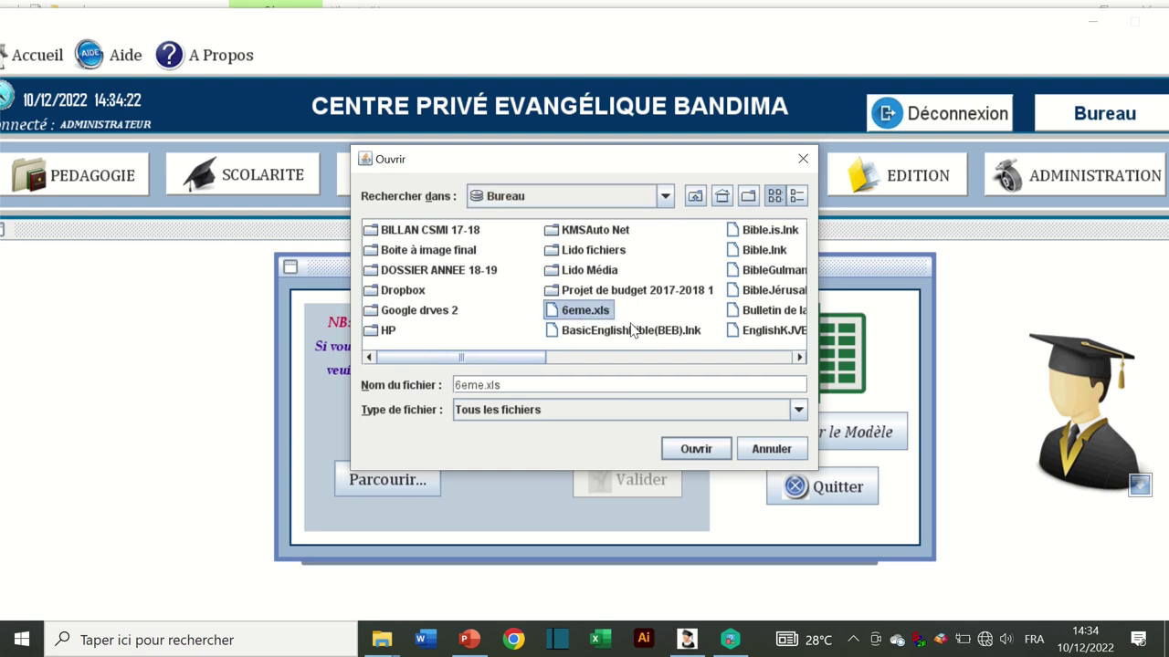
click(696, 449)
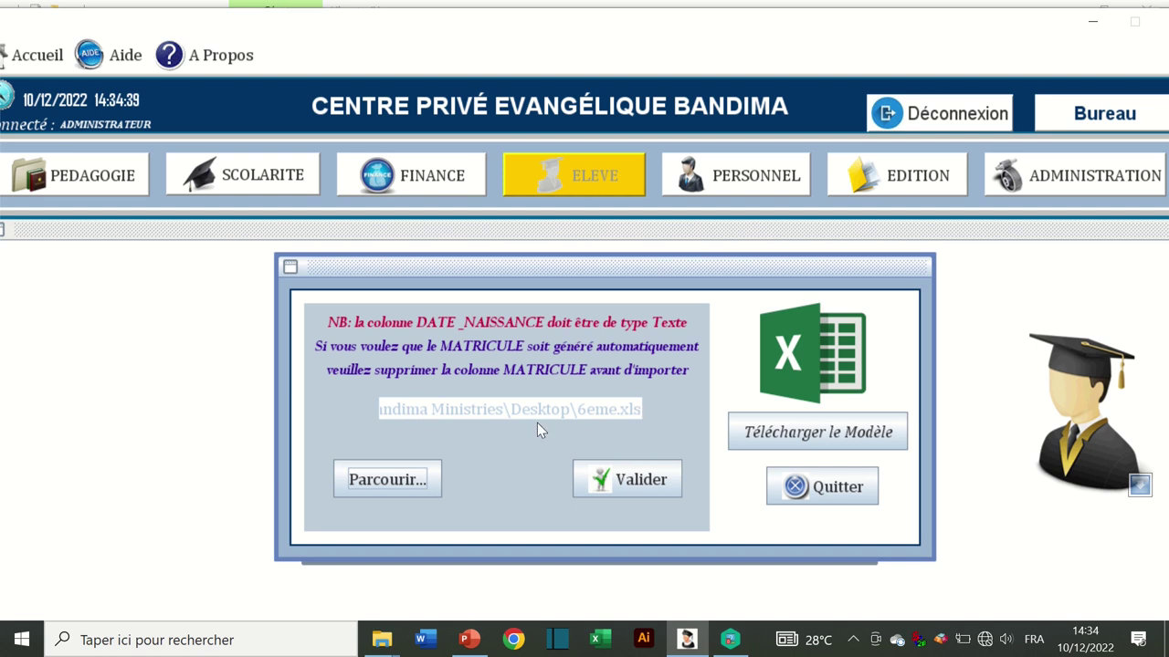
click(633, 486)
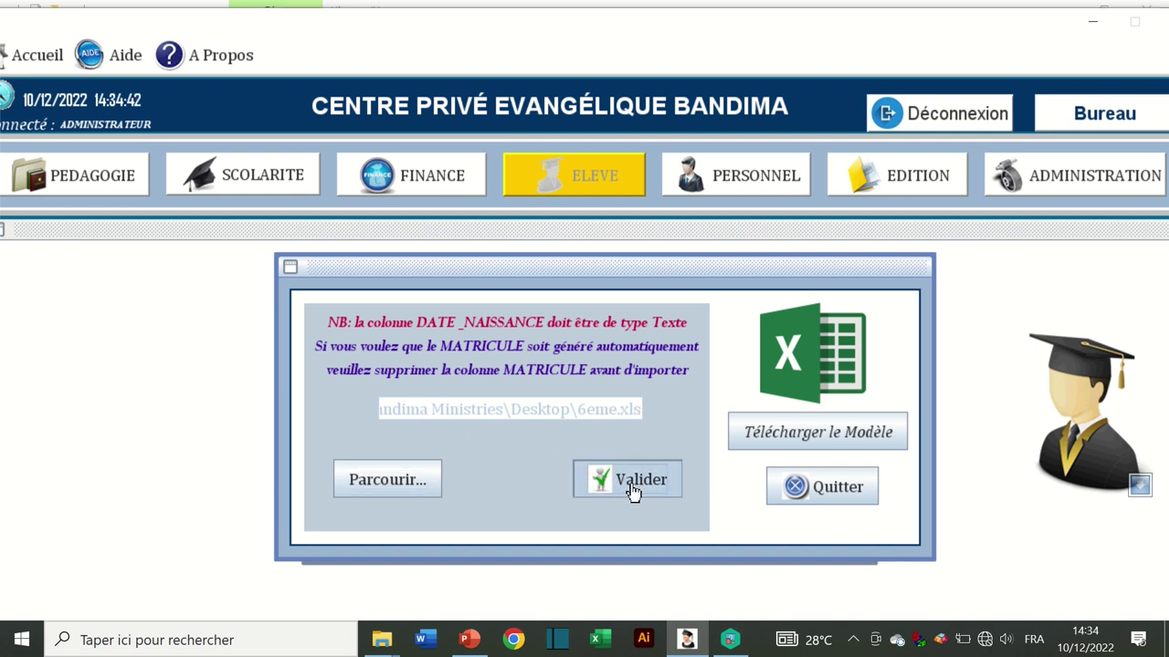